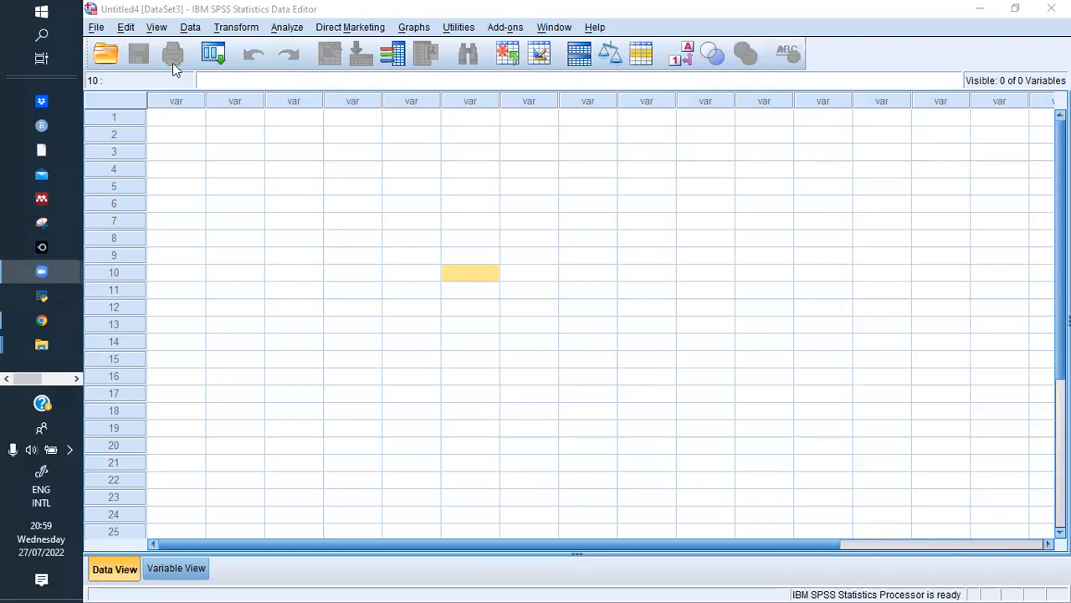
# Open the Excel file mroz.xlsx from the Downloads folder as data, reading variable names from the first row.
pyautogui.click(102, 30)
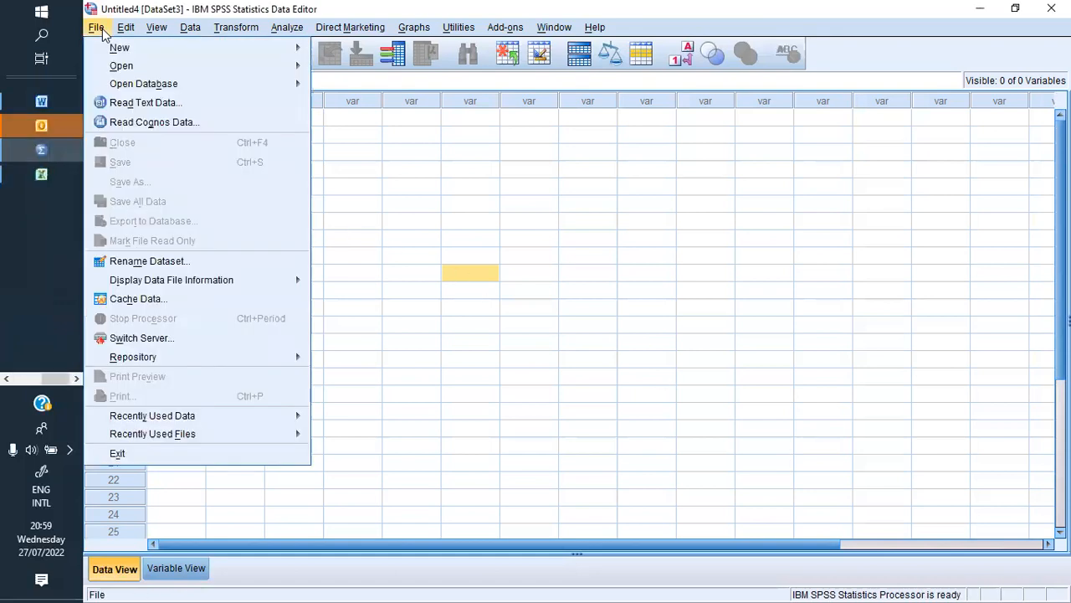
pyautogui.moveTo(163, 66)
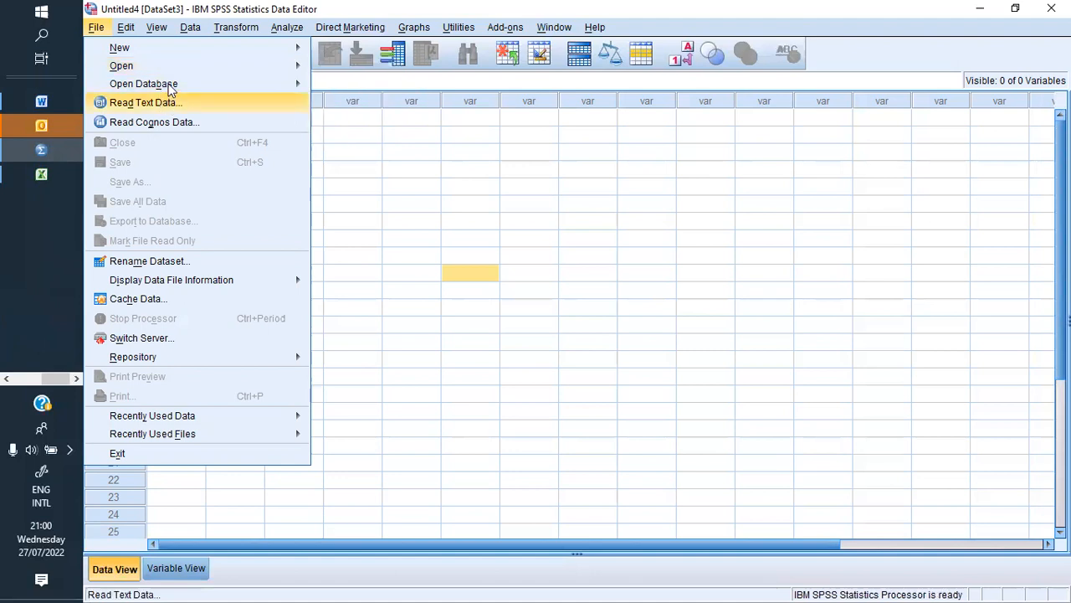
pyautogui.moveTo(173, 84)
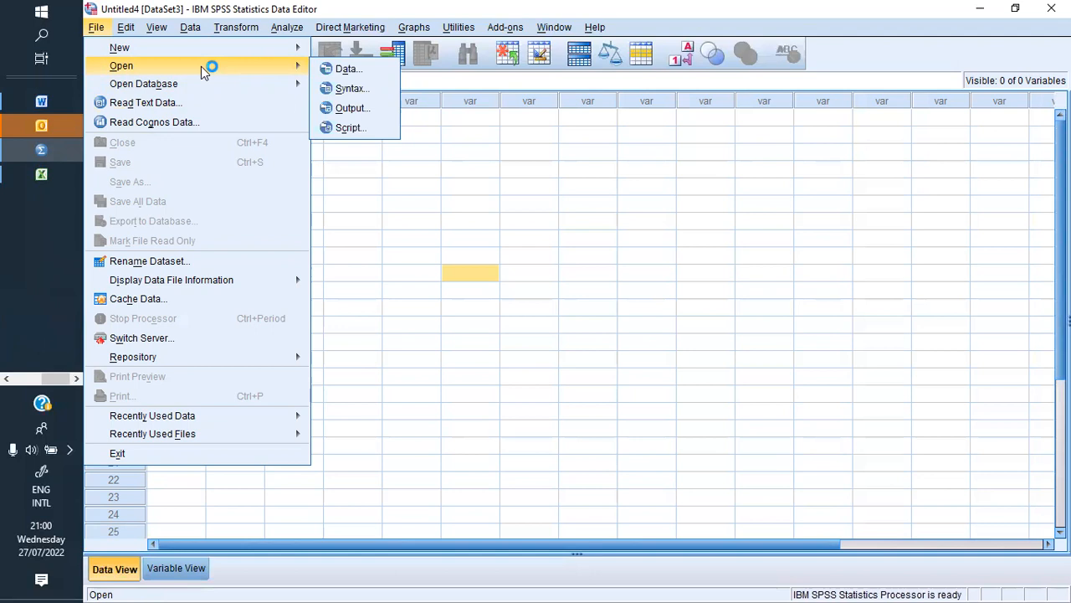
pyautogui.click(372, 74)
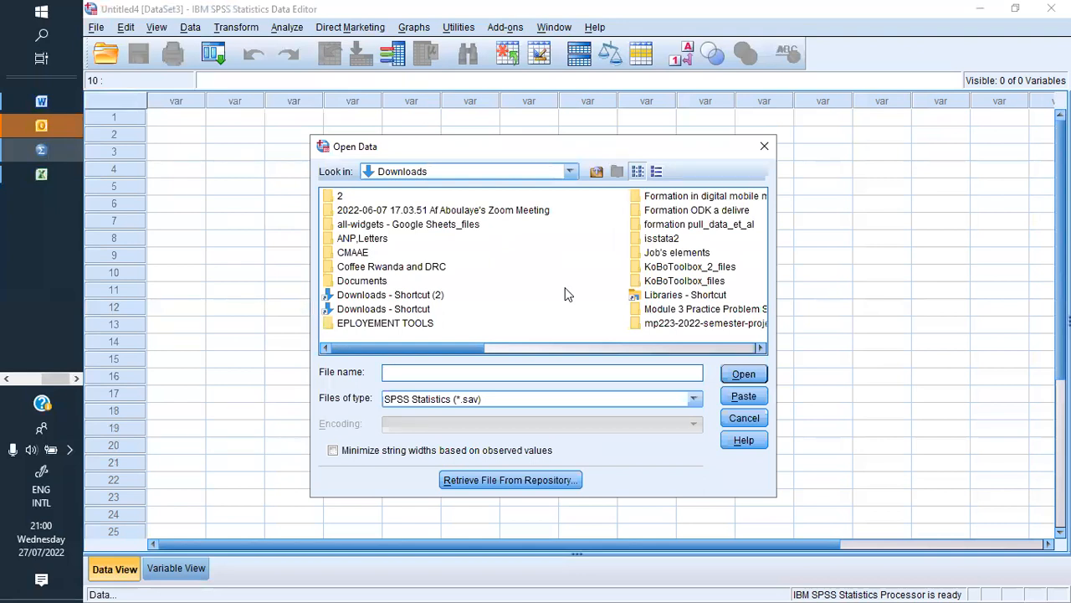
pyautogui.click(695, 399)
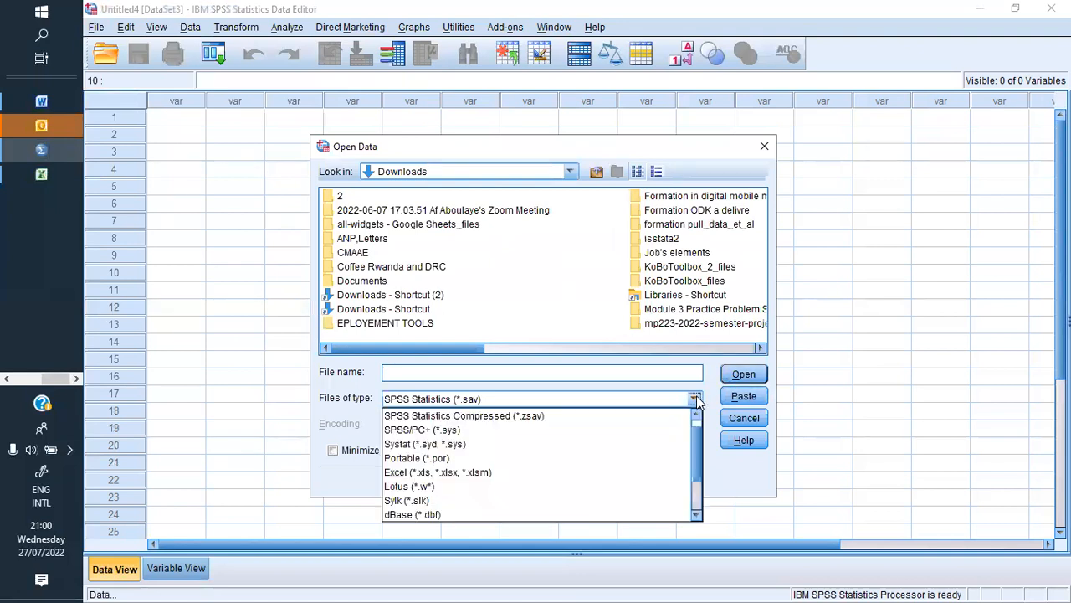
pyautogui.click(621, 472)
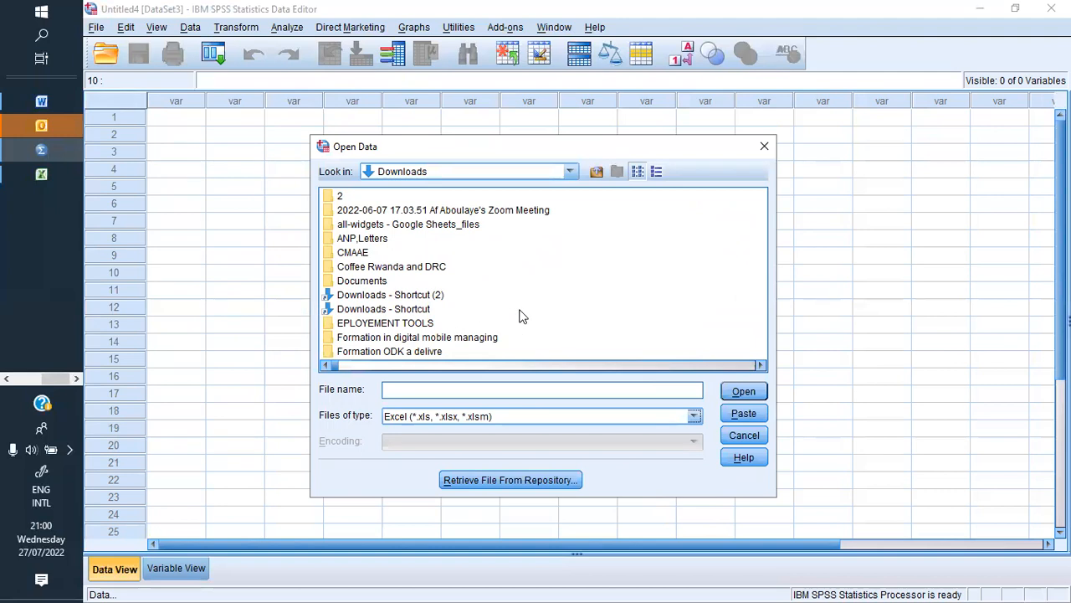
pyautogui.click(761, 366)
pyautogui.moveTo(761, 366); pyautogui.dragTo(761, 366)
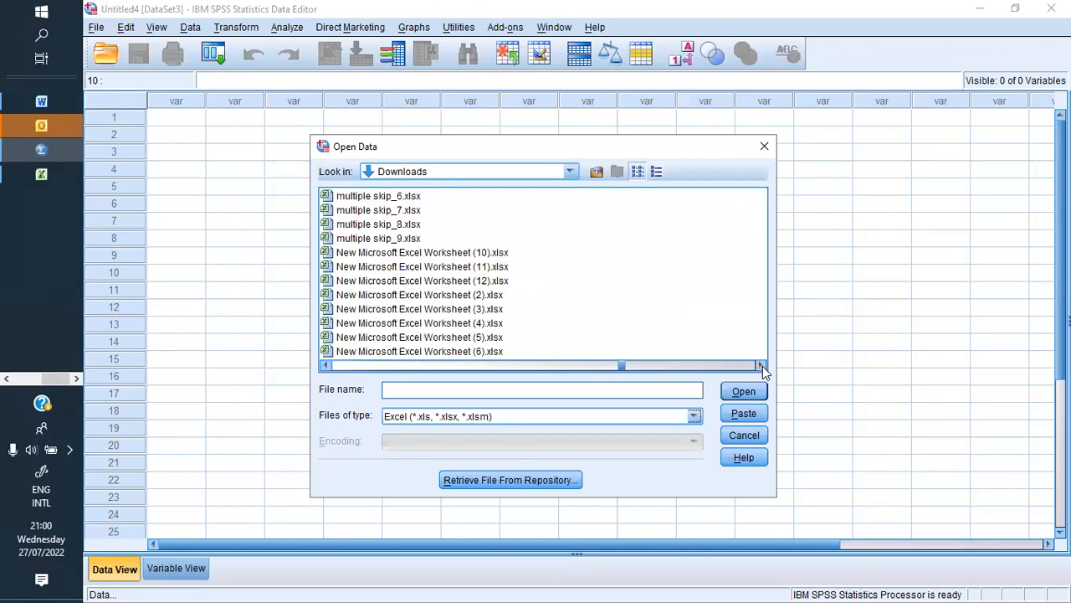
pyautogui.click(324, 366)
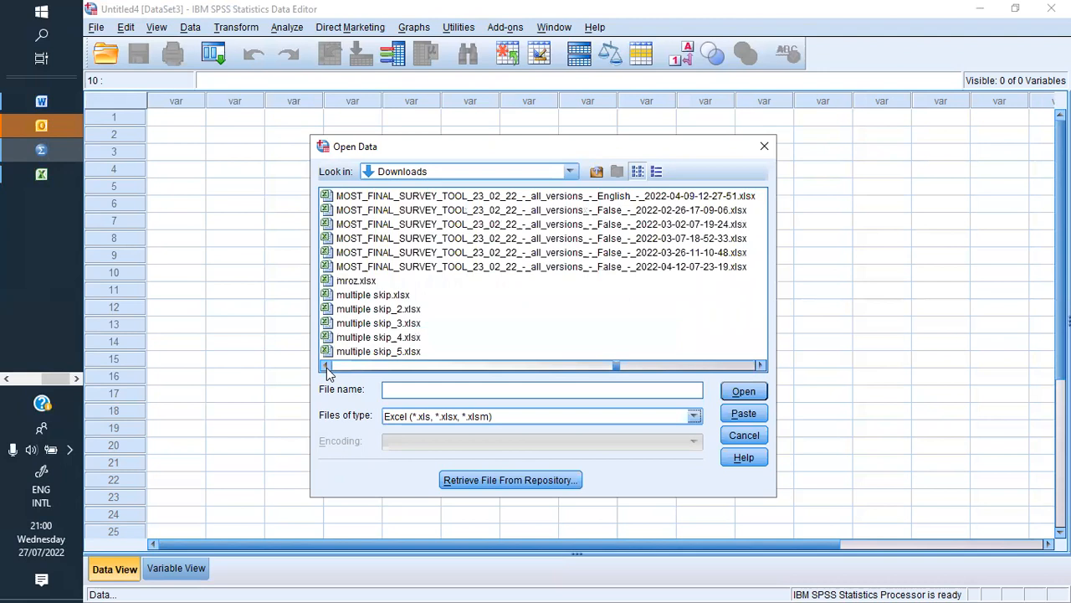
pyautogui.click(358, 283)
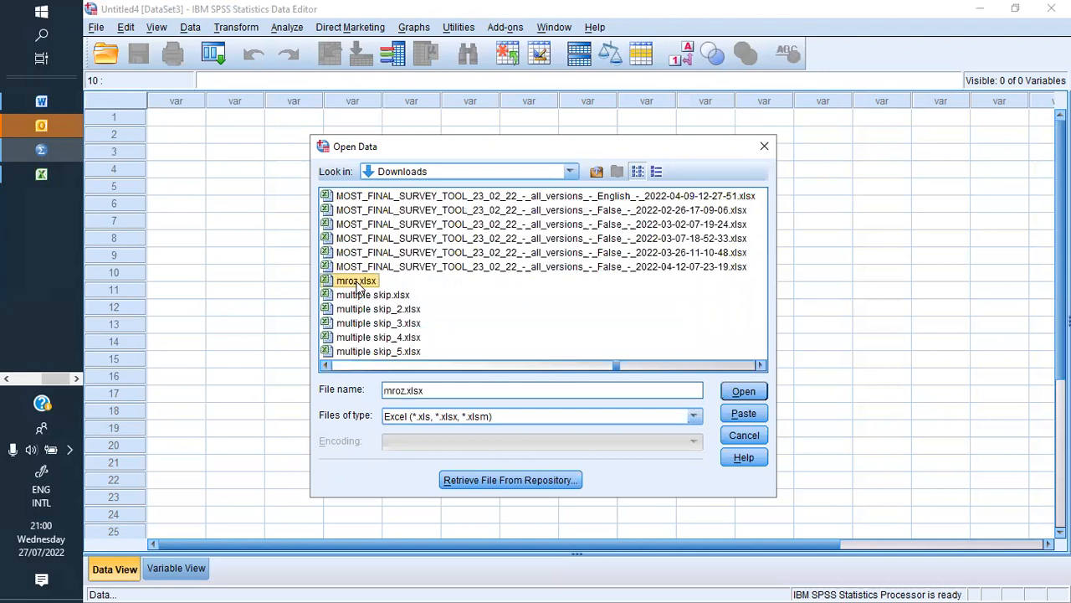
pyautogui.click(734, 391)
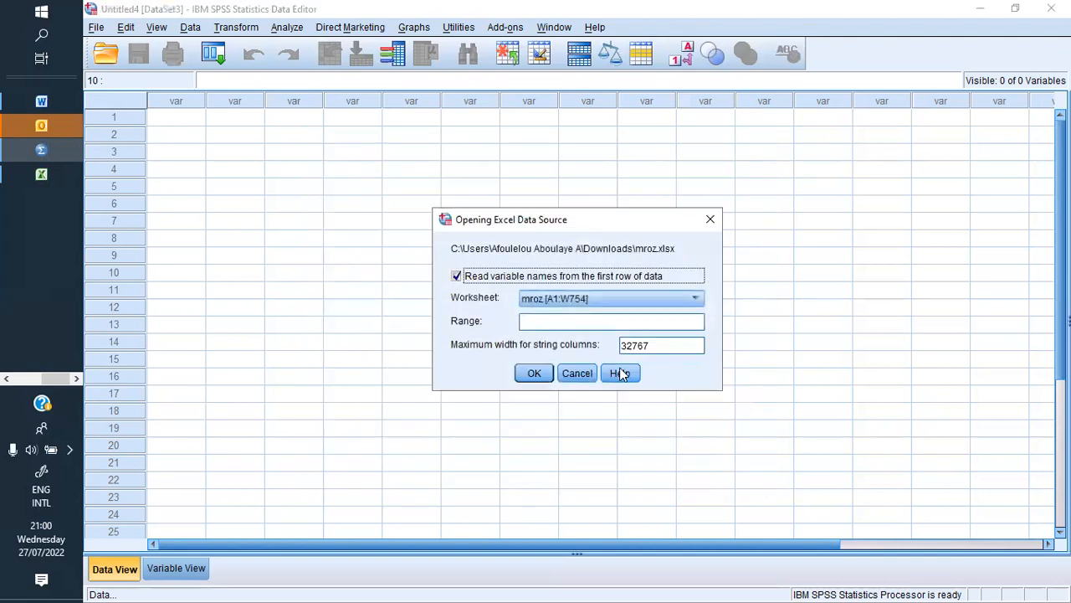
pyautogui.click(543, 376)
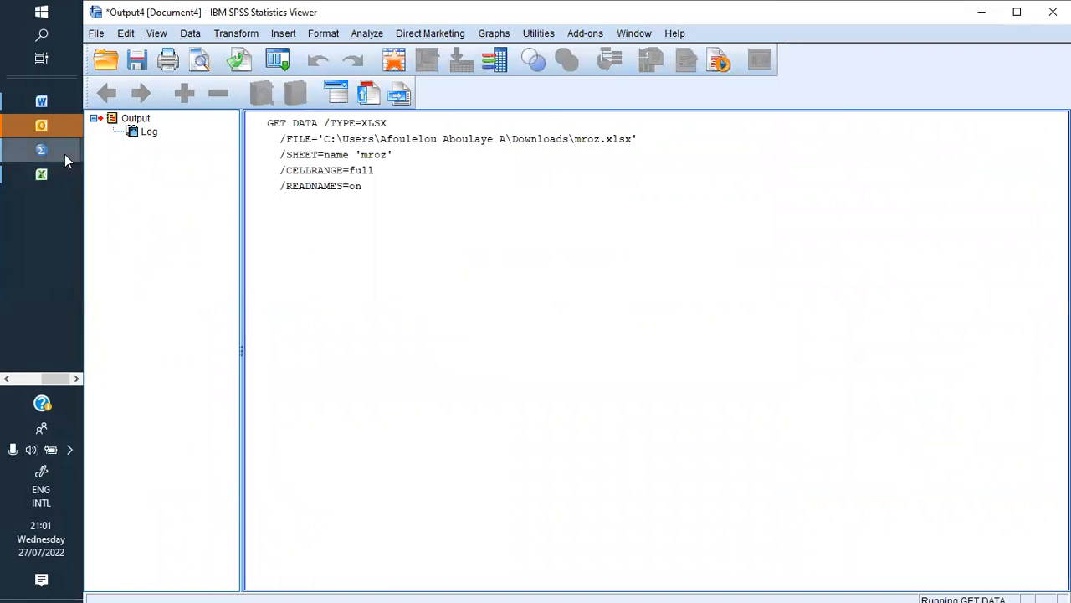
# Examine the imported mroz dataset's records and variable definitions in the Data Editor.
pyautogui.moveTo(65, 154)
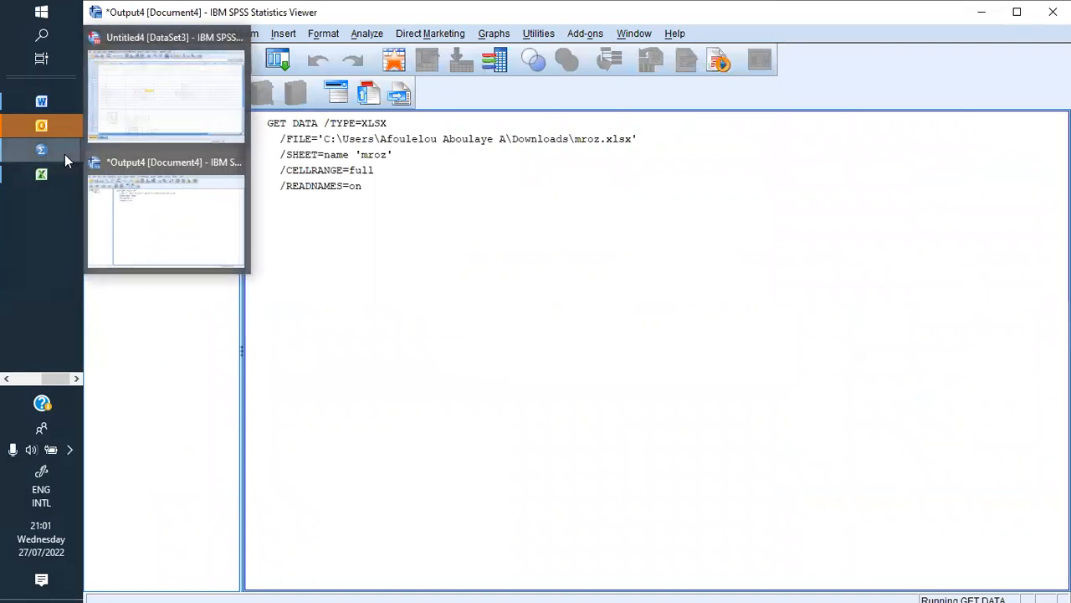
pyautogui.click(163, 109)
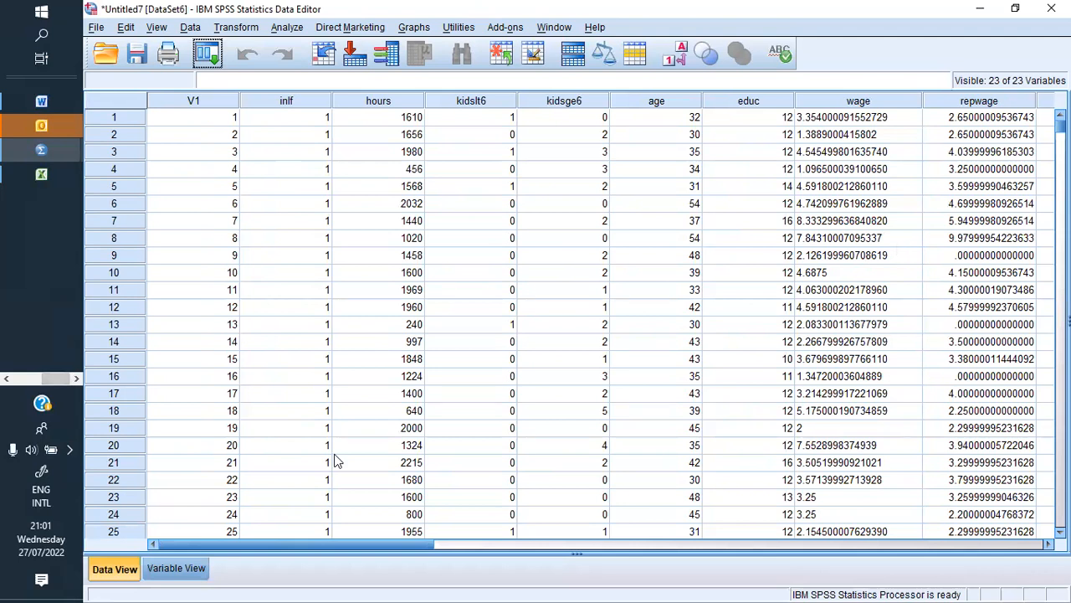
pyautogui.click(176, 569)
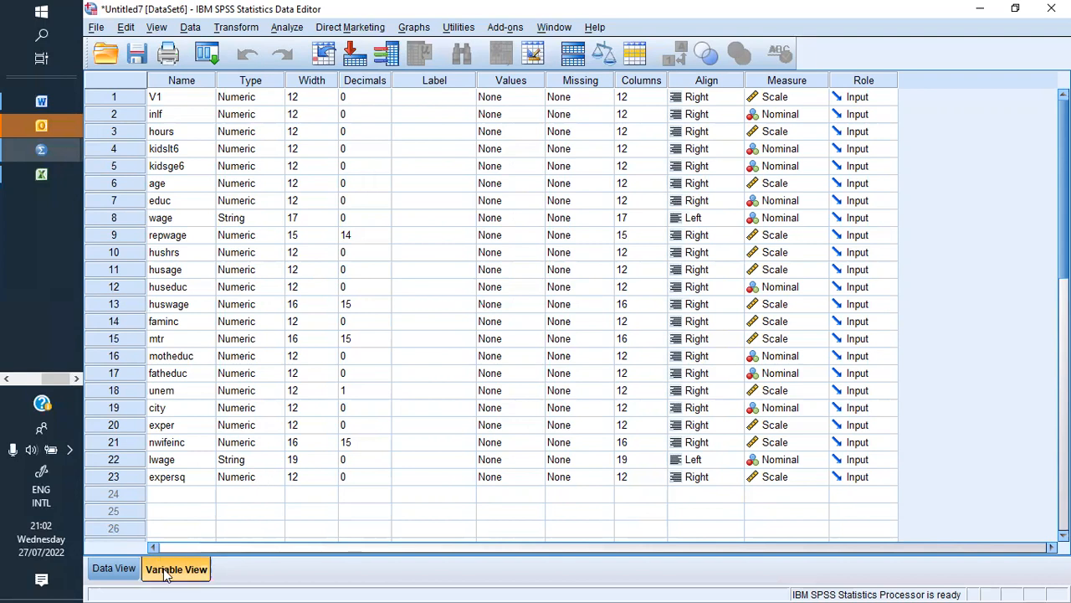
pyautogui.click(114, 568)
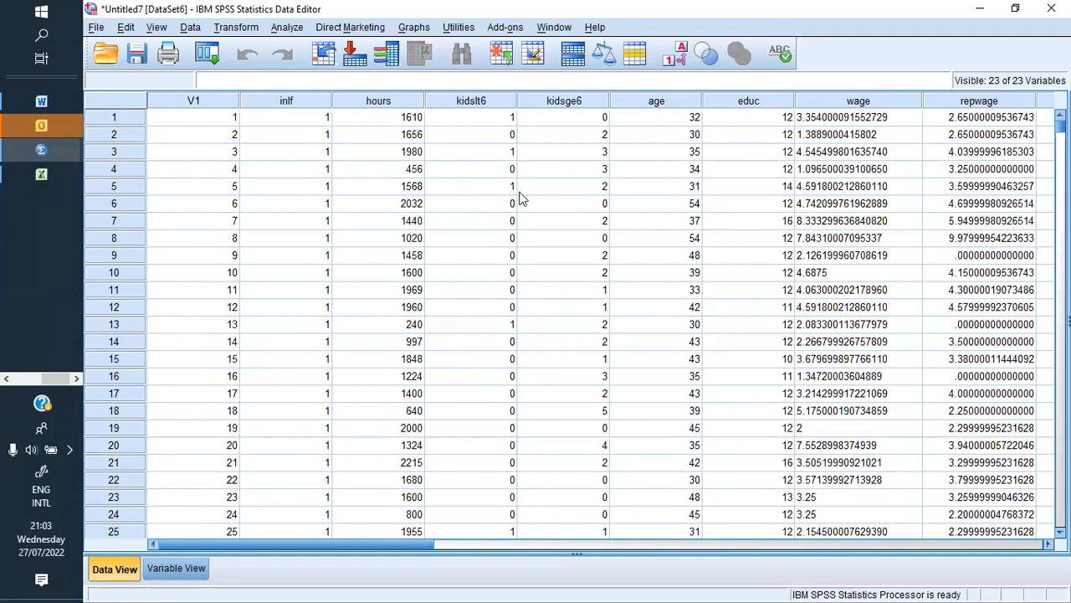
# Start a Frequencies analysis with hours, age, exper and nwifeinc as its variables.
pyautogui.click(289, 30)
pyautogui.moveTo(333, 72)
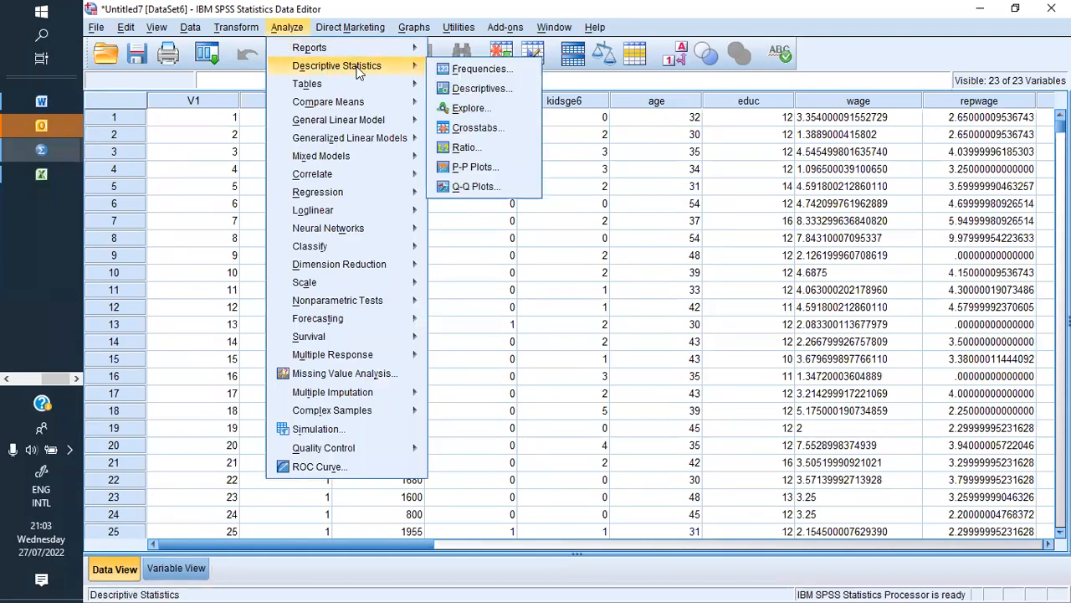
pyautogui.click(490, 70)
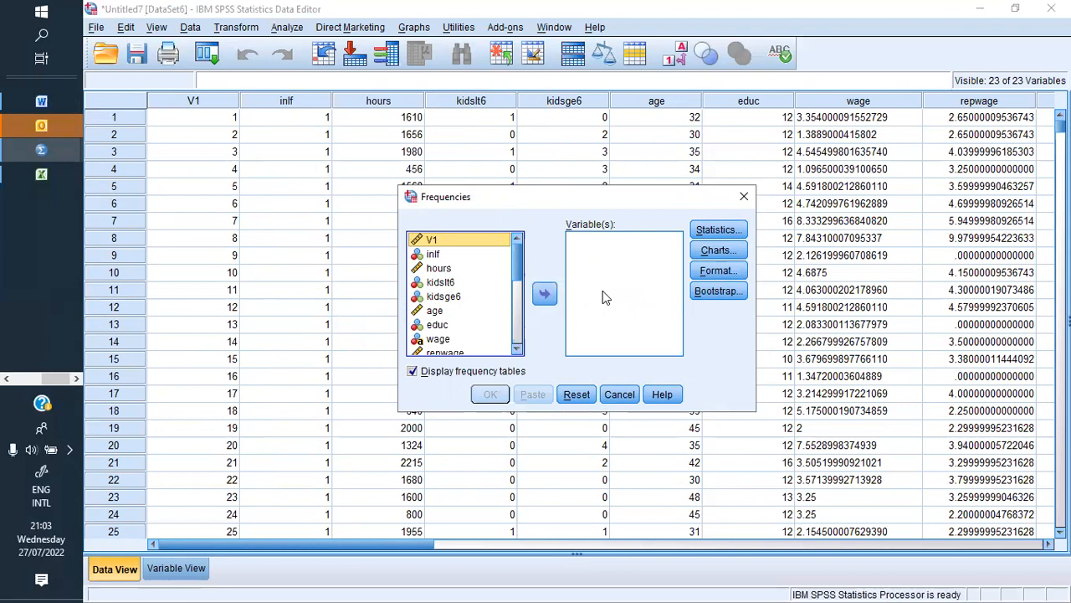
pyautogui.click(444, 269)
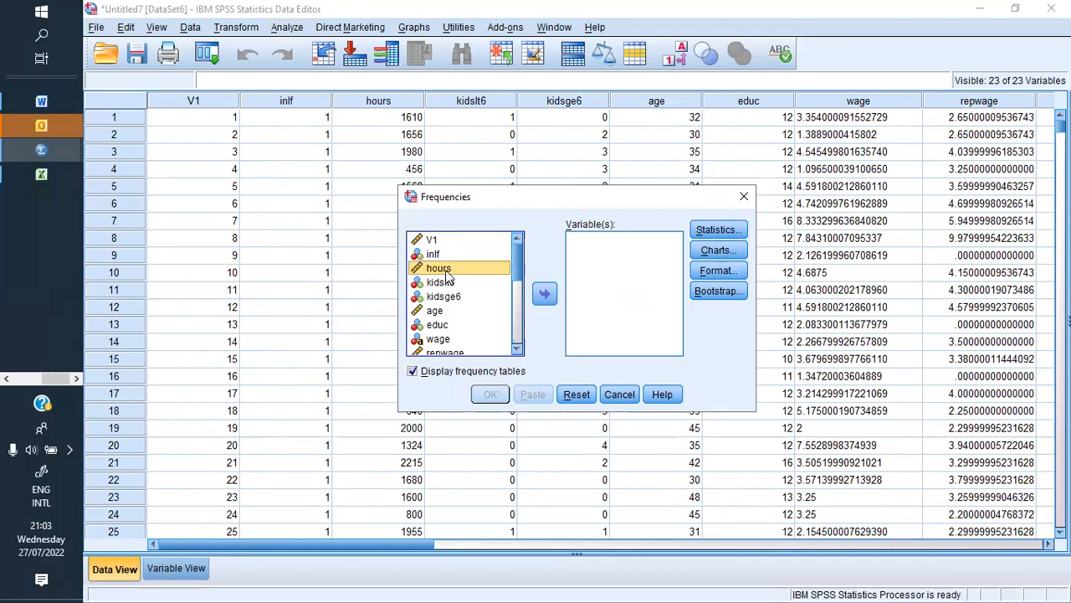
pyautogui.keyDown('ctrl'); pyautogui.click(462, 311); pyautogui.keyUp('ctrl')
pyautogui.click(518, 350)
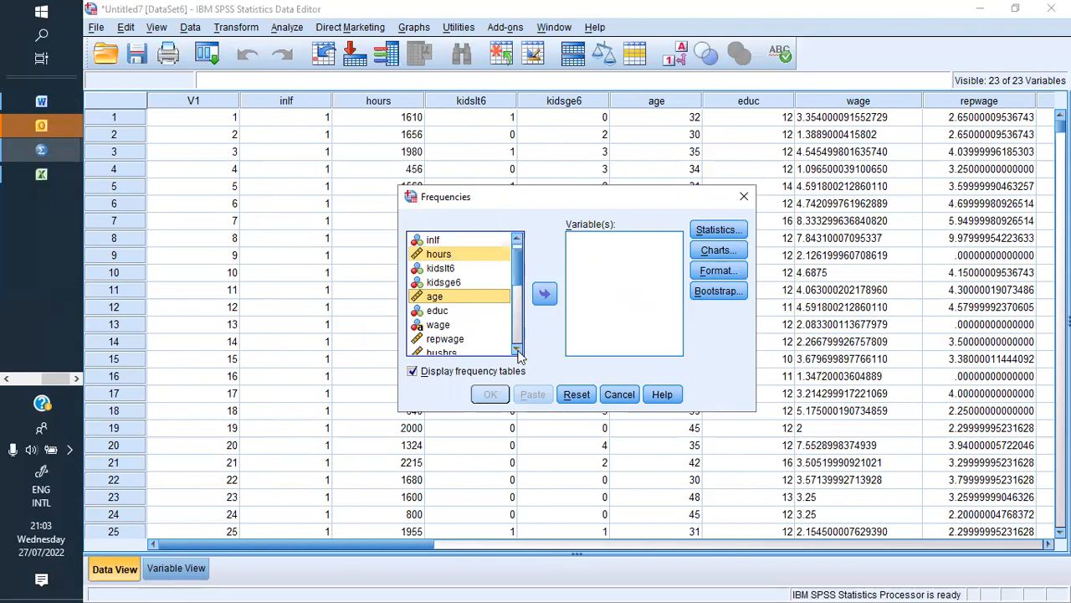
pyautogui.click(517, 351)
pyautogui.click(517, 351)
pyautogui.click(518, 351)
pyautogui.click(517, 351)
pyautogui.click(517, 351)
pyautogui.click(518, 350)
pyautogui.click(517, 350)
pyautogui.click(517, 351)
pyautogui.click(517, 351)
pyautogui.click(518, 351)
pyautogui.click(517, 350)
pyautogui.click(517, 352)
pyautogui.click(476, 326)
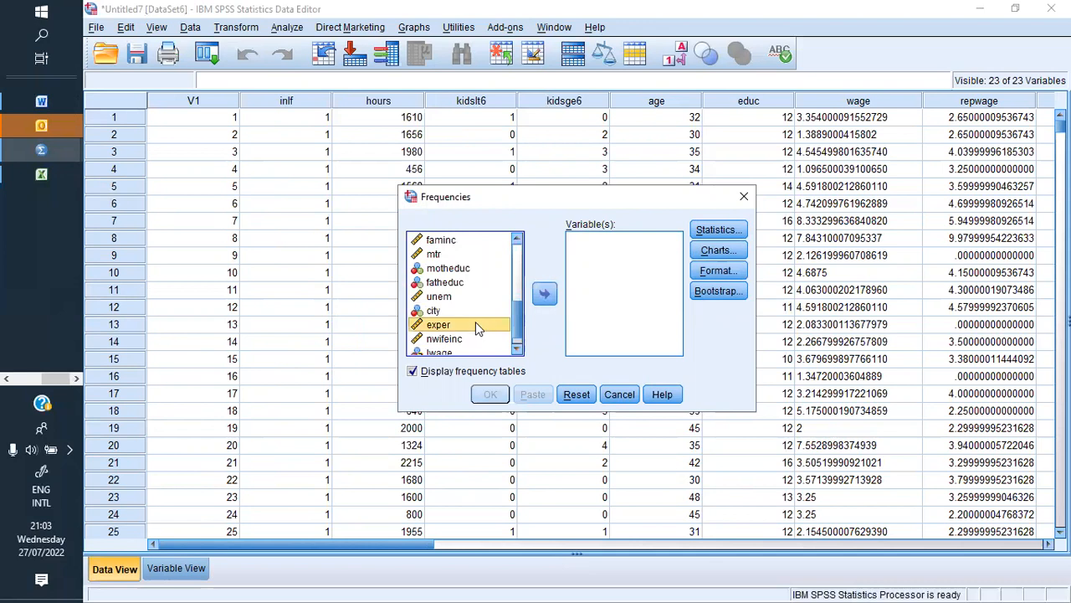
pyautogui.keyDown('ctrl'); pyautogui.click(473, 340); pyautogui.keyUp('ctrl')
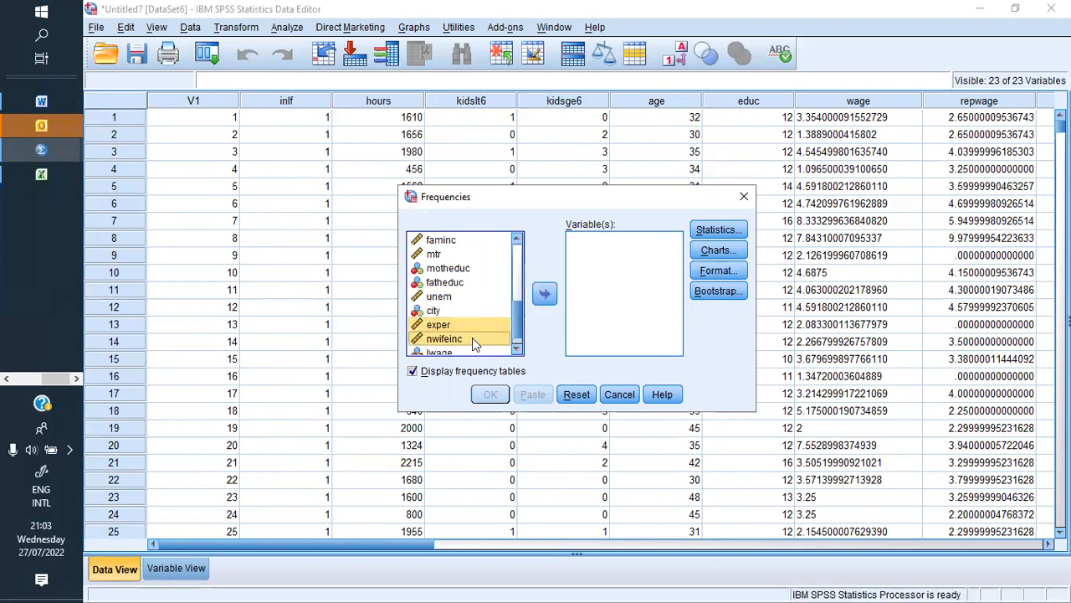
pyautogui.click(544, 293)
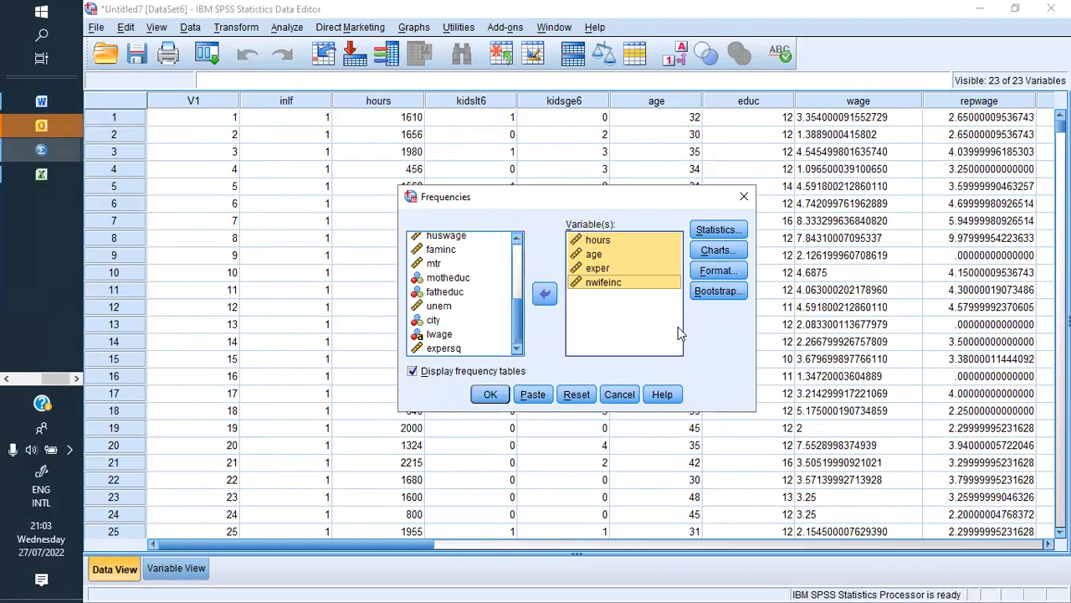
# Include the mean, median, mode, standard deviation, minimum, maximum and quartiles in the frequencies statistics.
pyautogui.click(728, 233)
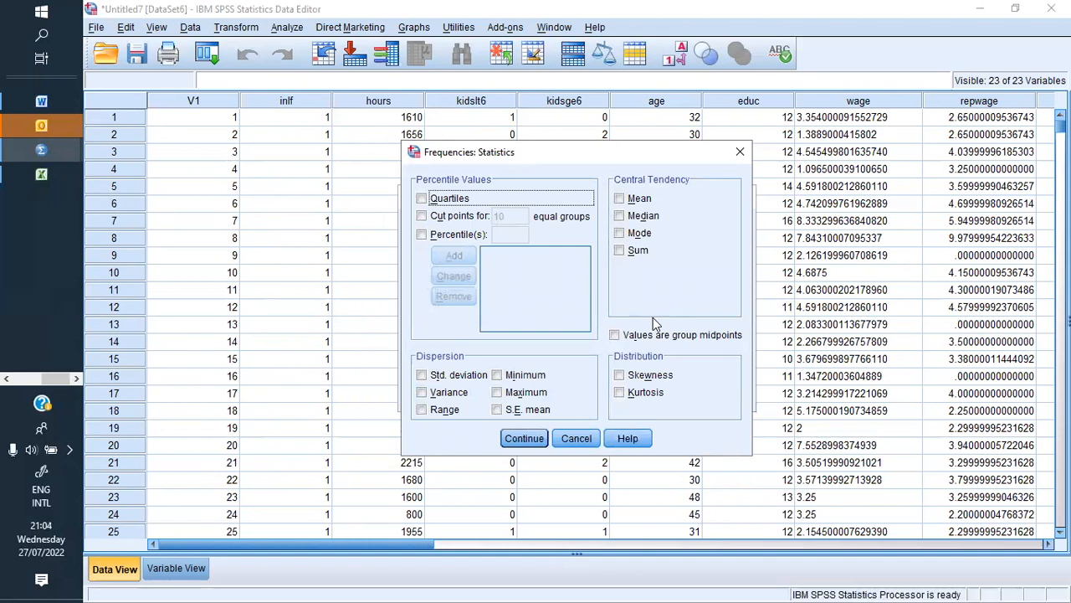
pyautogui.click(620, 201)
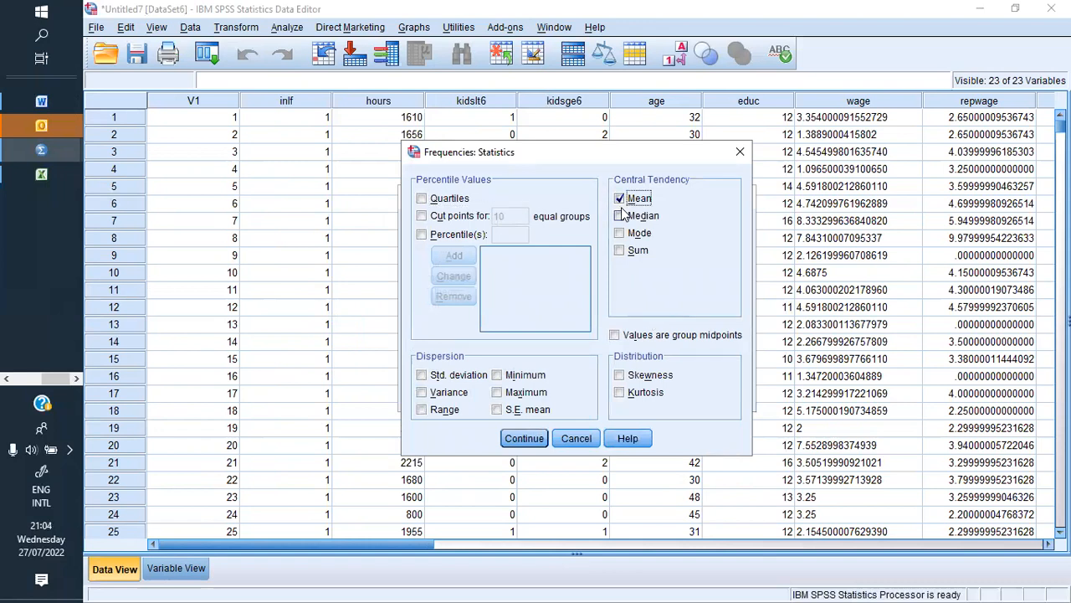
pyautogui.click(621, 217)
pyautogui.click(621, 235)
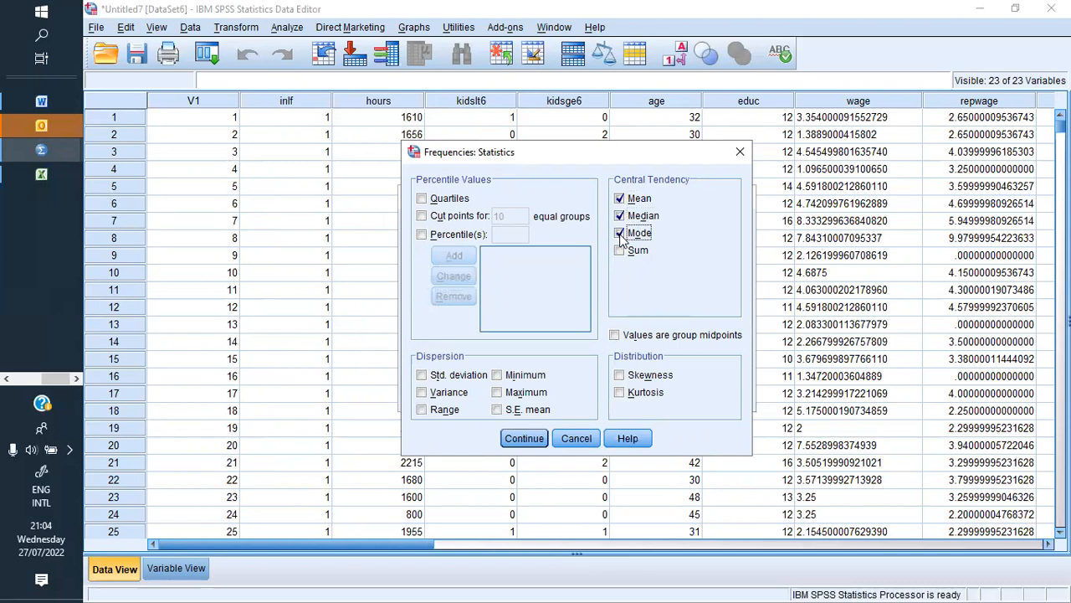
pyautogui.click(422, 376)
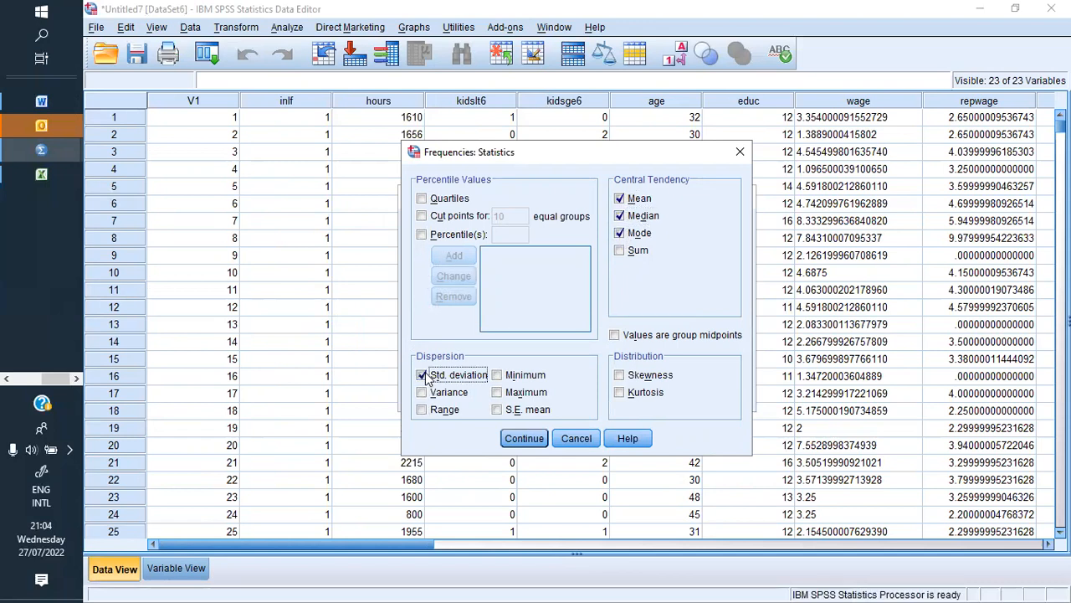
pyautogui.click(499, 377)
pyautogui.click(498, 393)
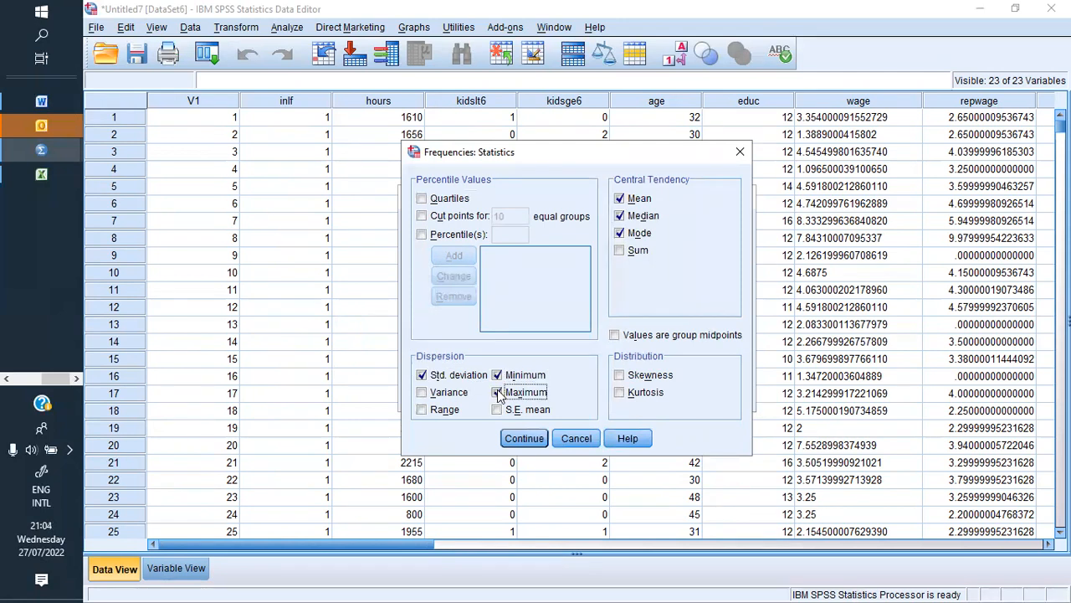
pyautogui.click(421, 199)
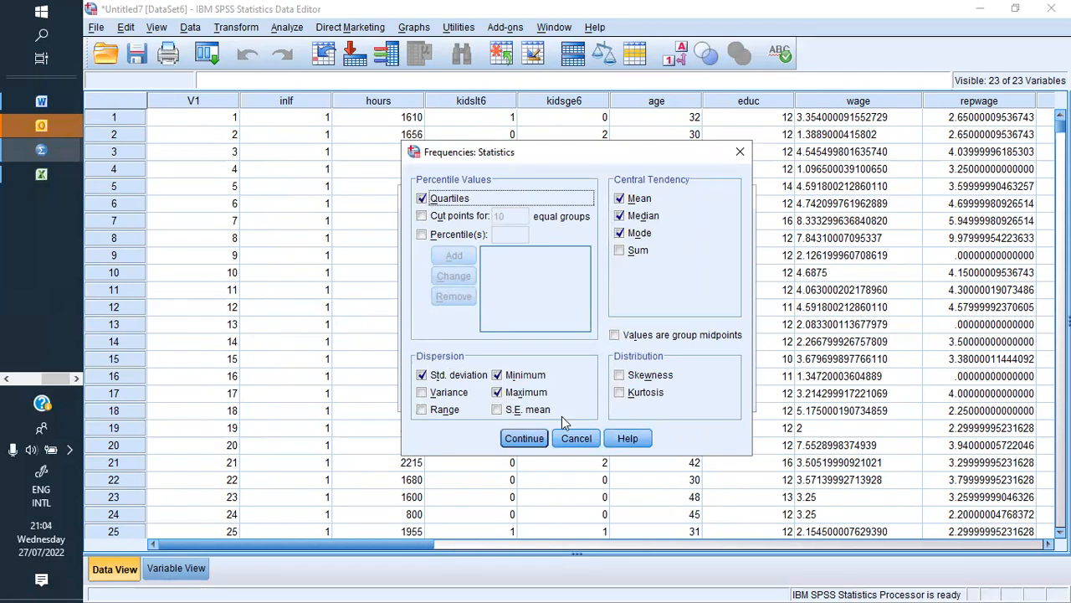
pyautogui.click(543, 442)
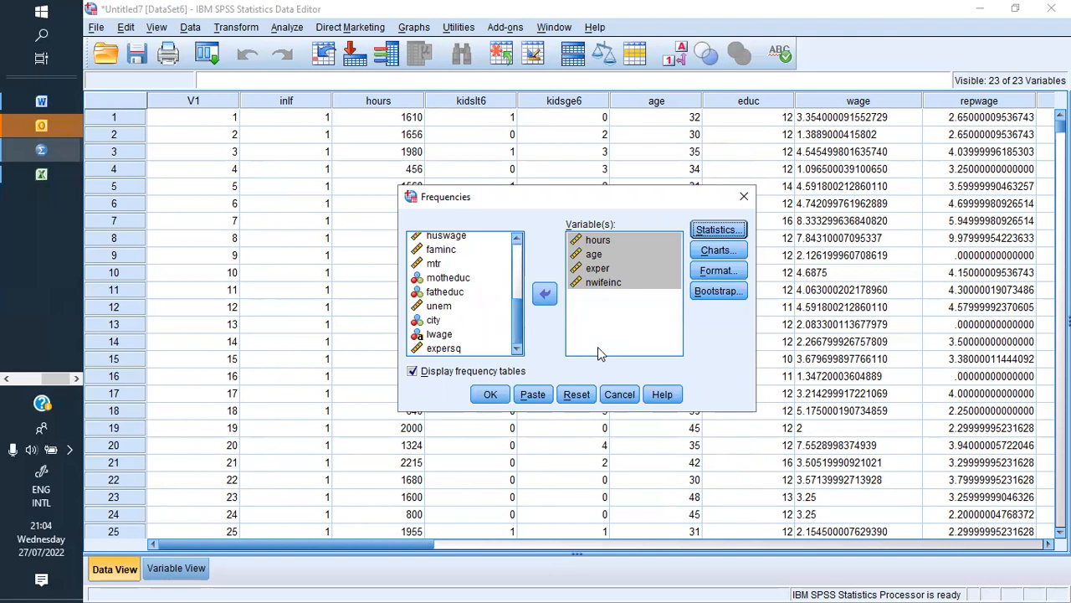
# Turn off the frequency tables and choose histograms without a normal curve as the chart type.
pyautogui.click(414, 371)
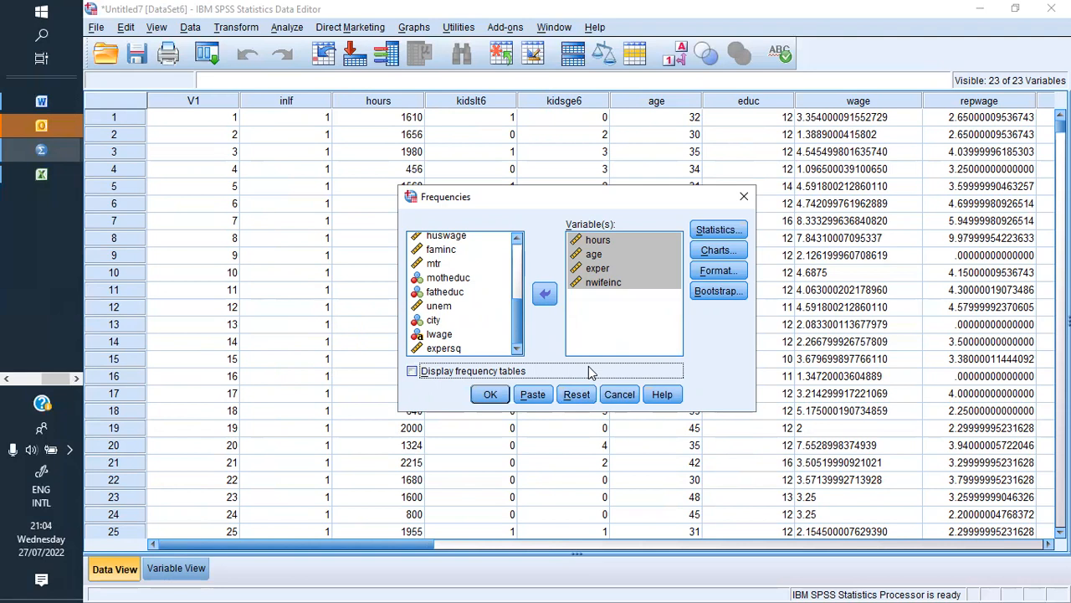
pyautogui.click(718, 251)
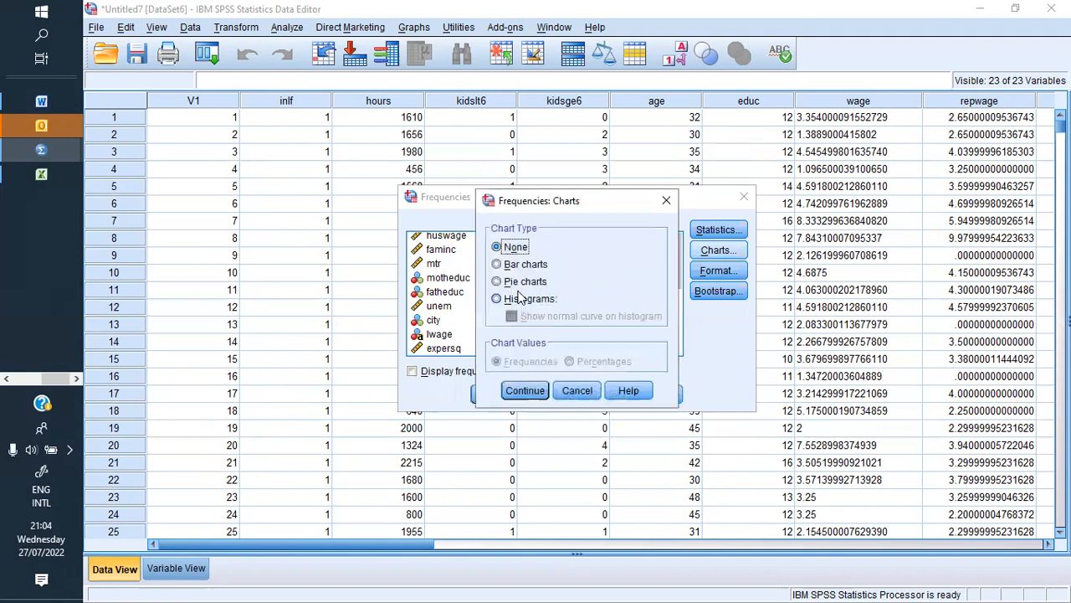
pyautogui.click(498, 300)
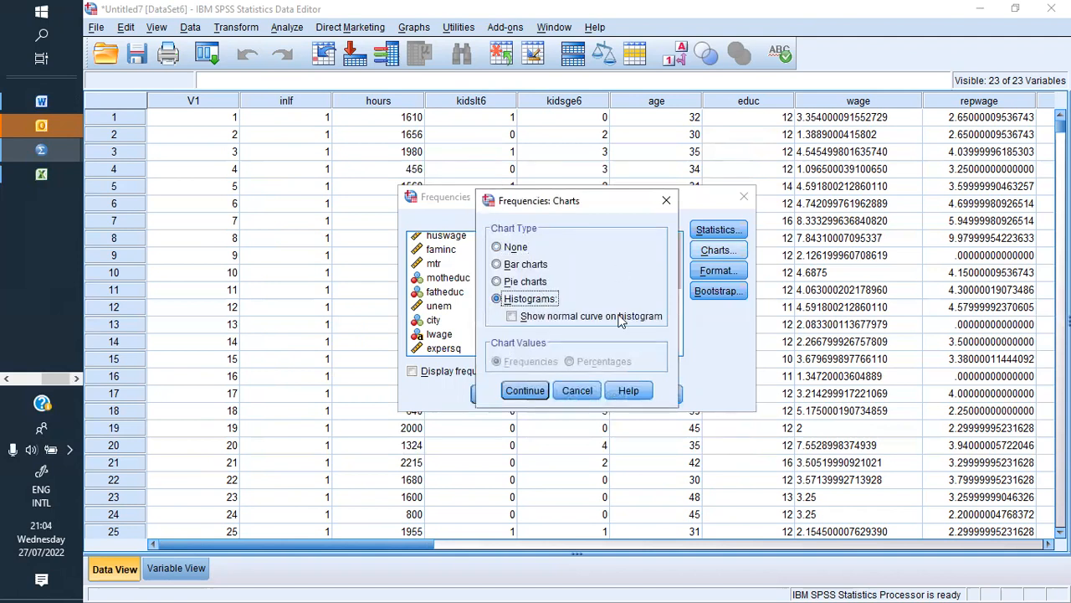
pyautogui.click(540, 391)
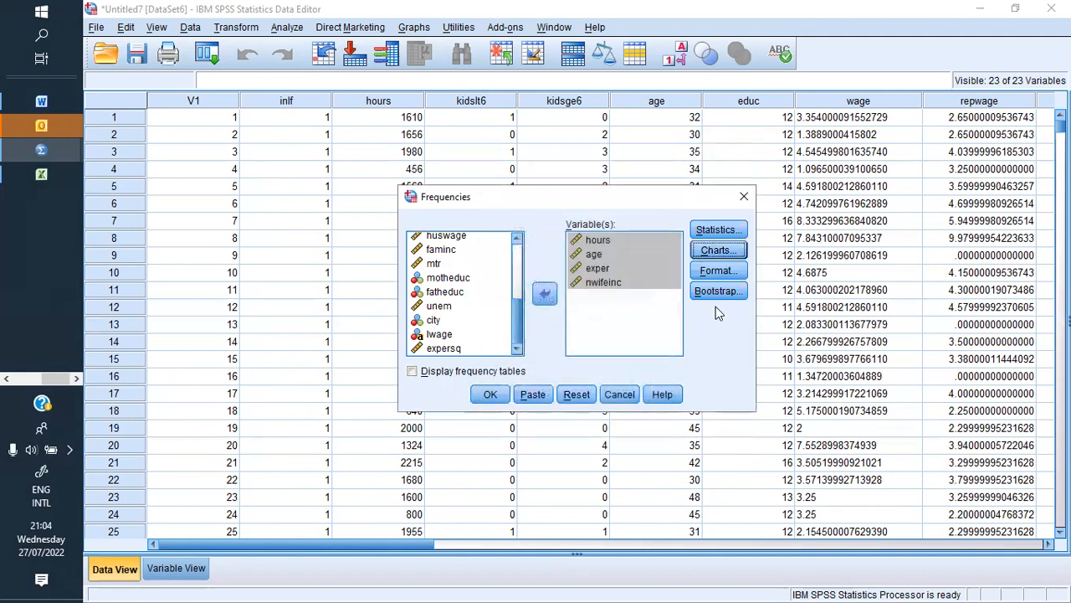
pyautogui.click(717, 271)
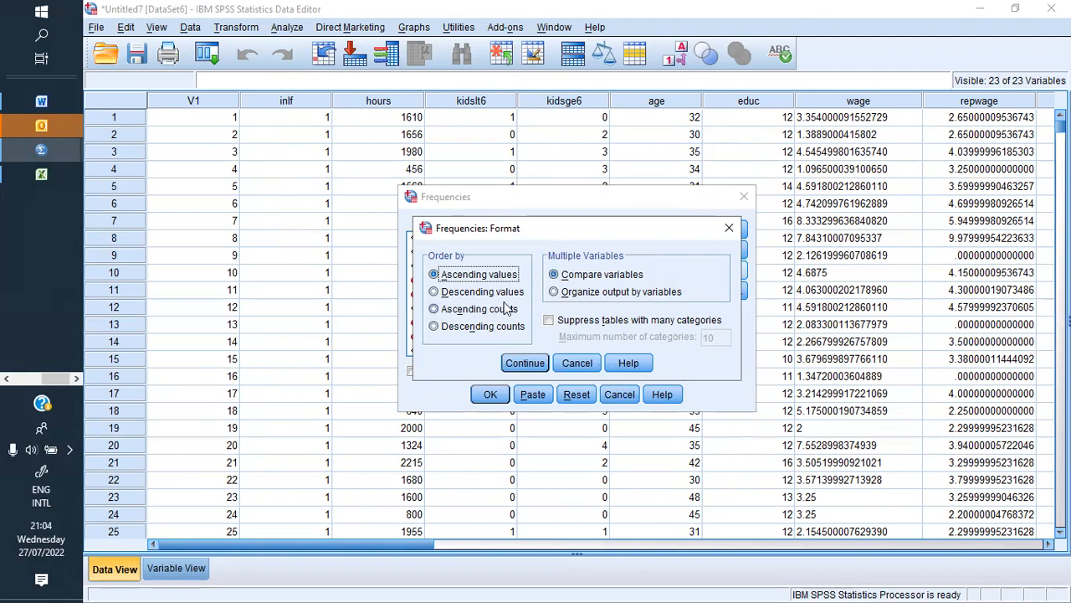
pyautogui.click(729, 228)
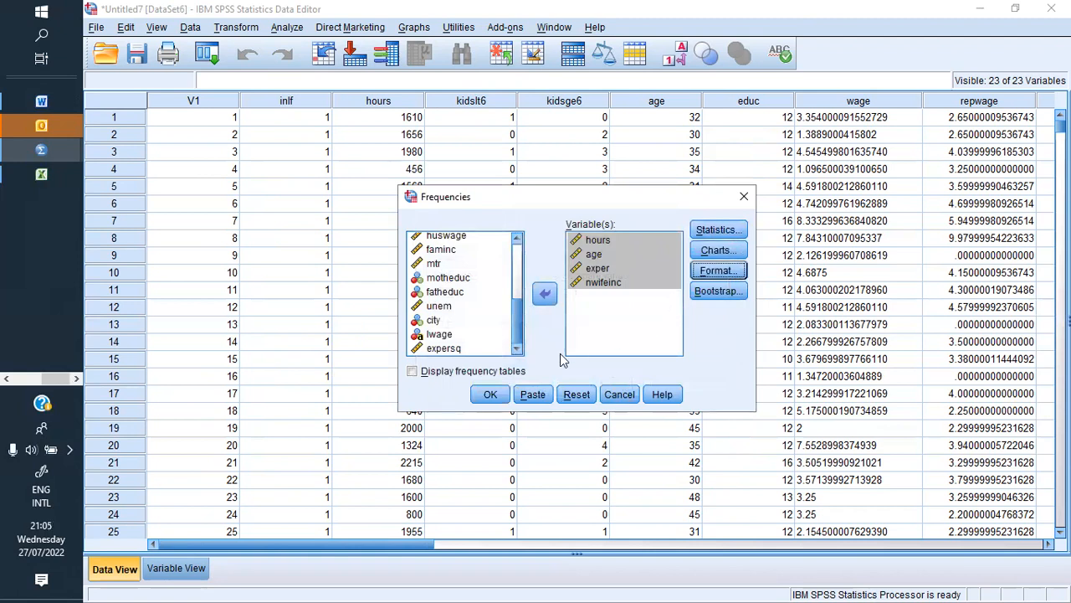
# Run the Frequencies analysis for hours, age, exper and nwifeinc and review the resulting Statistics table.
pyautogui.click(494, 395)
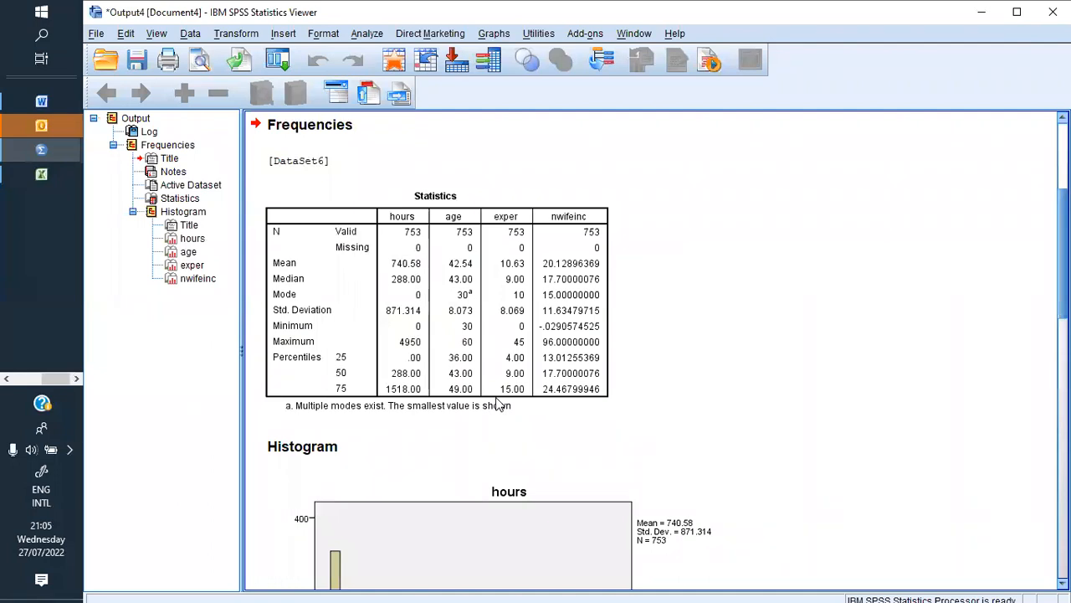
pyautogui.click(496, 404)
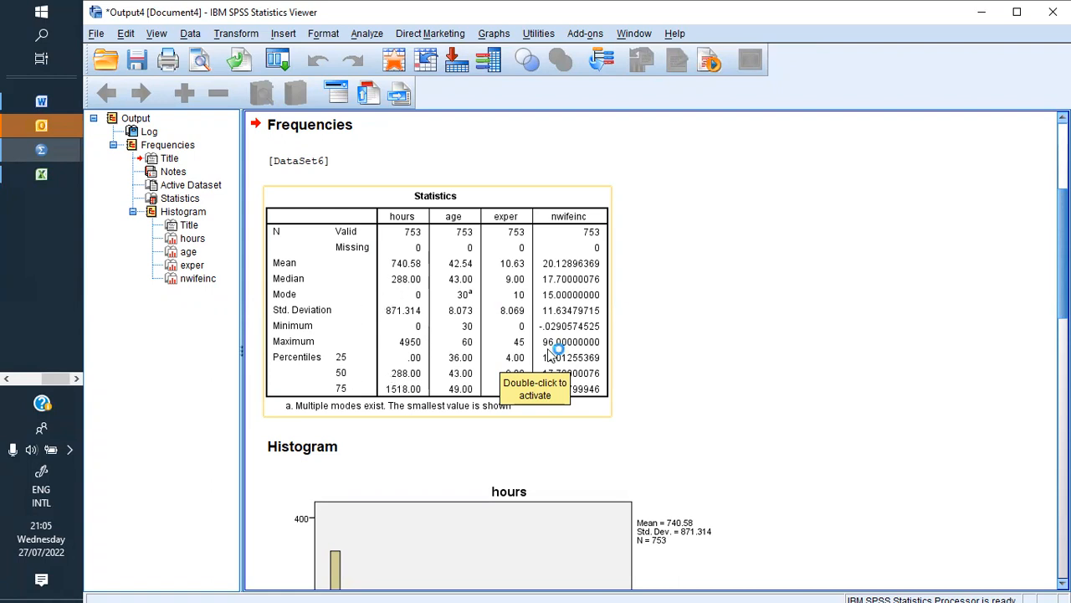
pyautogui.click(459, 300)
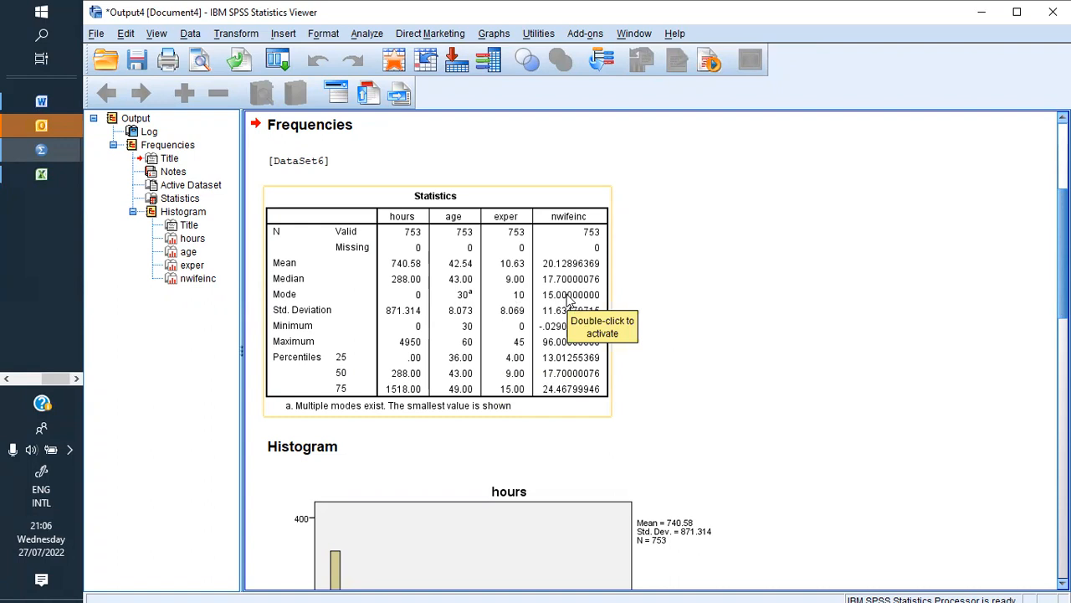
pyautogui.click(669, 291)
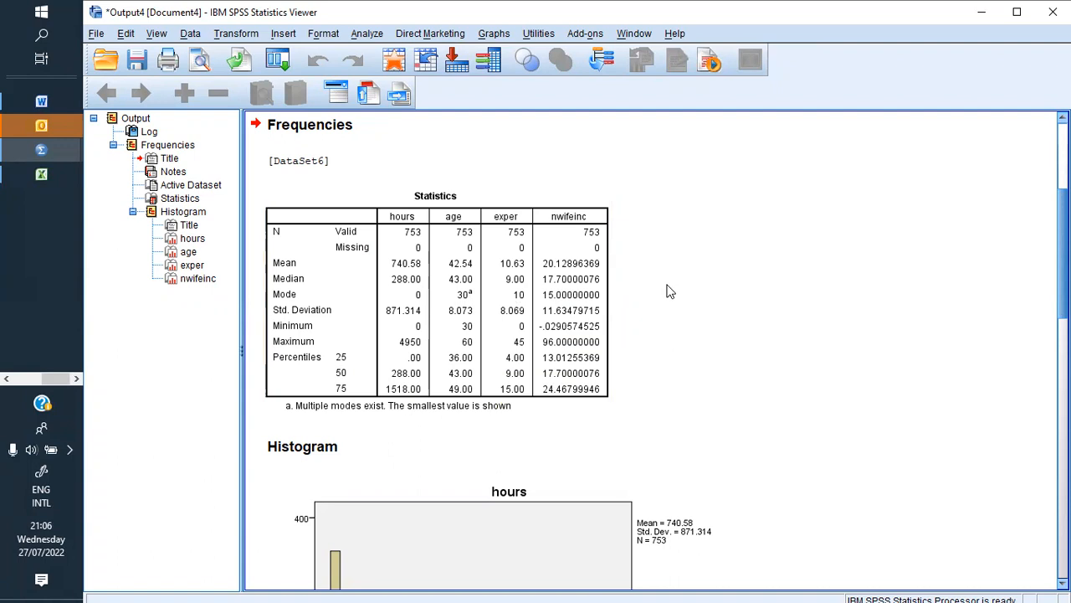
pyautogui.click(514, 315)
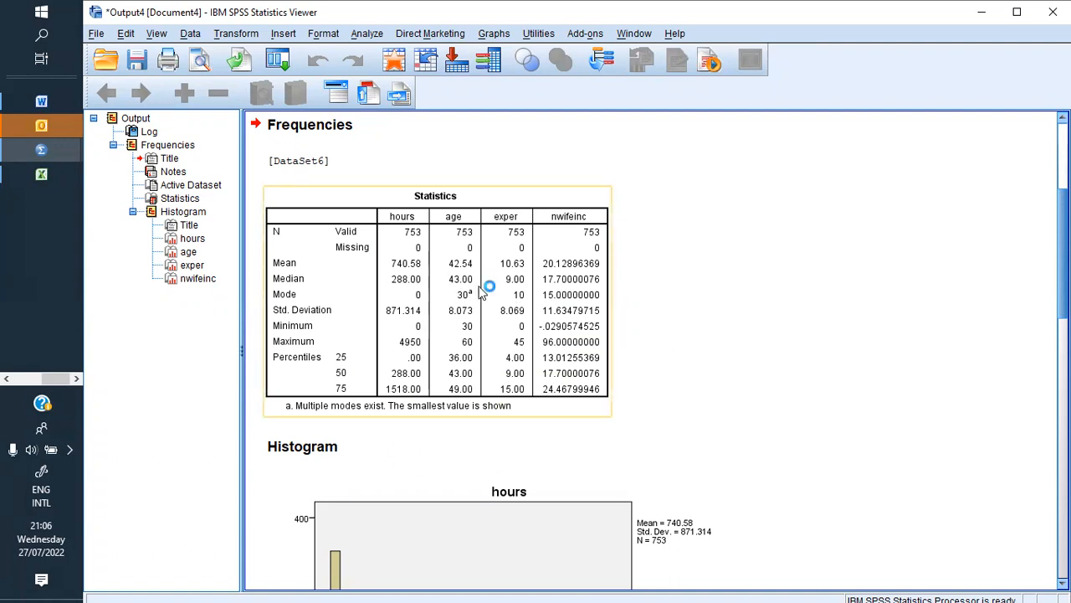
pyautogui.click(740, 332)
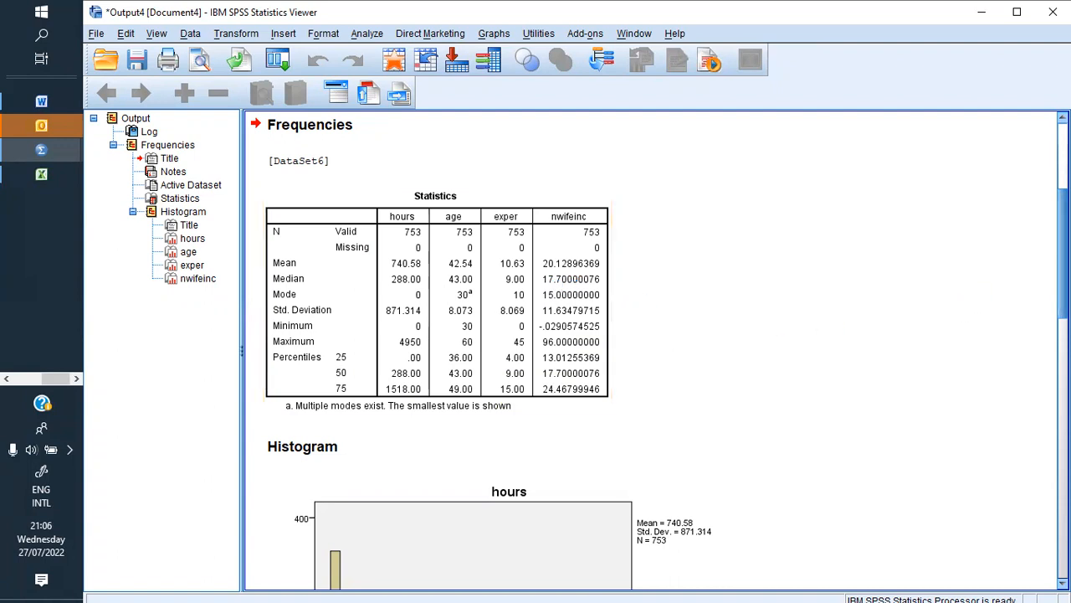
# Examine the hours, age, exper and nwifeinc histograms and the command log in the output.
pyautogui.scroll(-2, 659, 346)
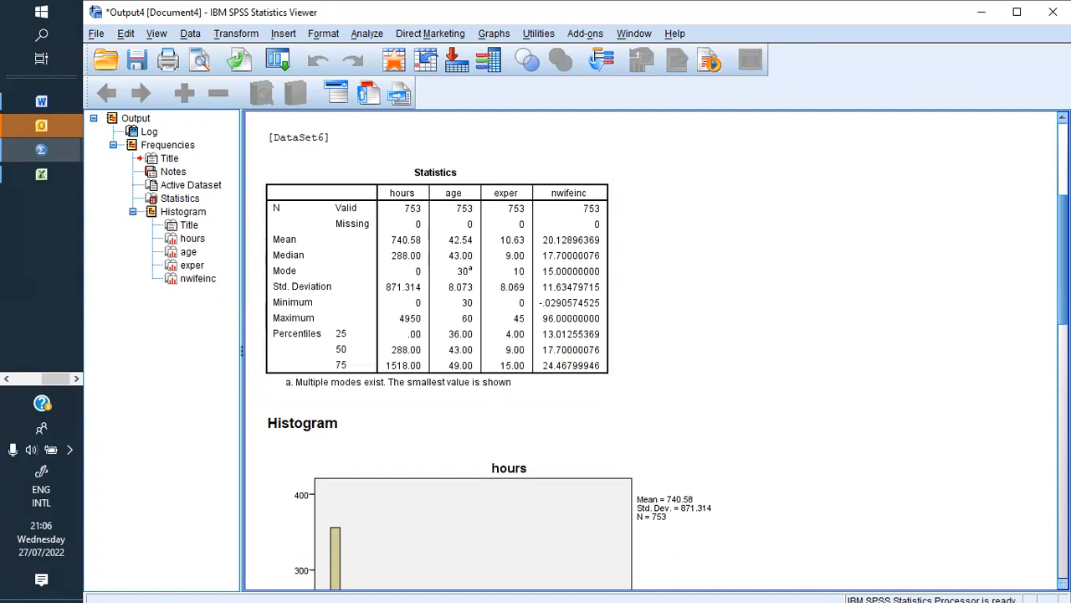
pyautogui.scroll(-6, 659, 346)
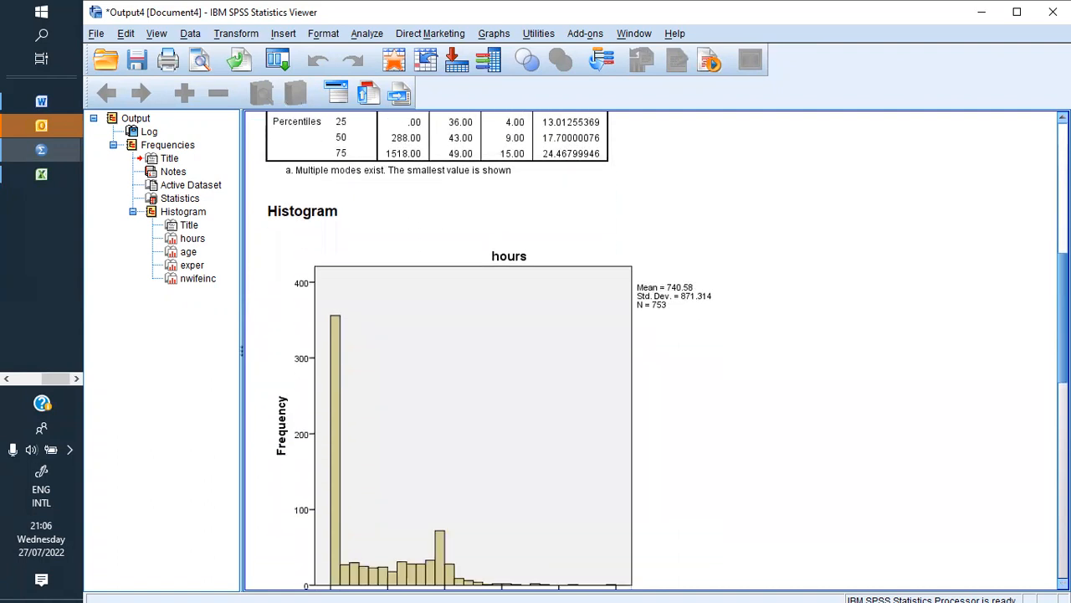
pyautogui.click(660, 532)
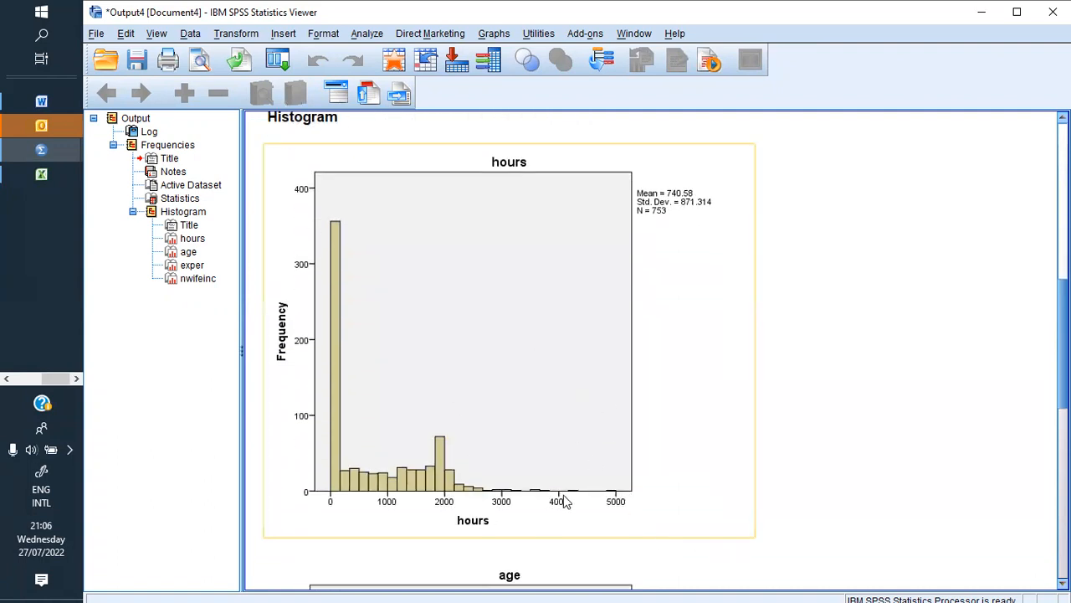
pyautogui.scroll(-3, 857, 581)
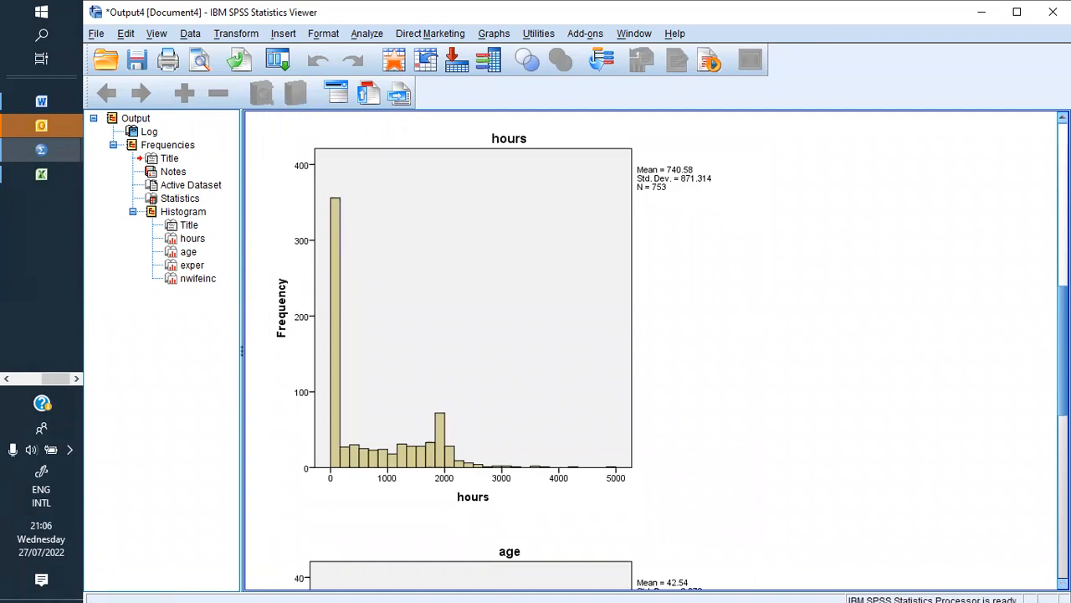
pyautogui.scroll(-6, 996, 574)
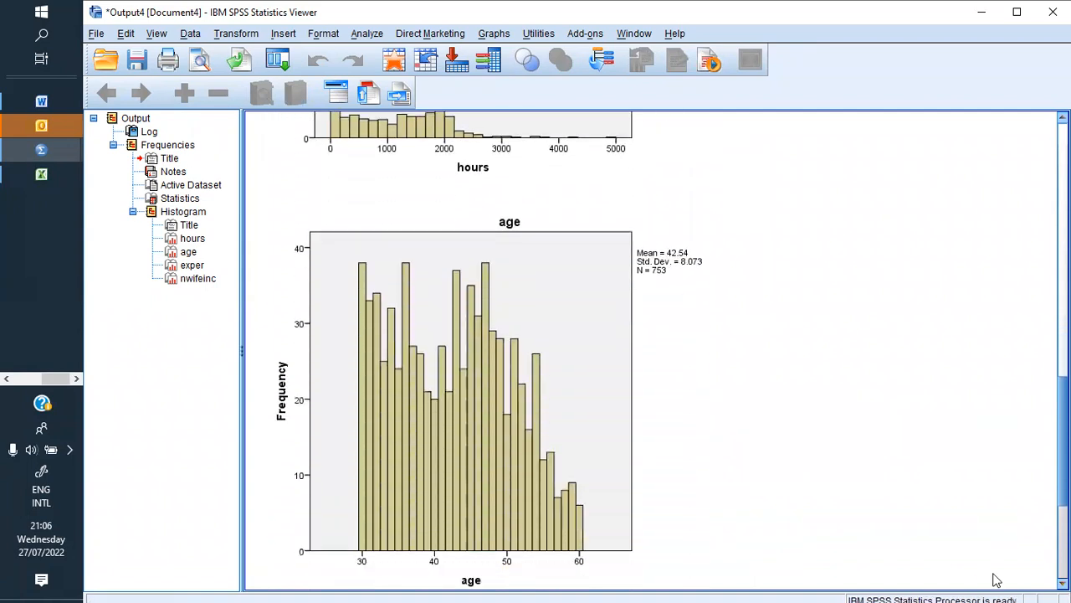
pyautogui.click(506, 512)
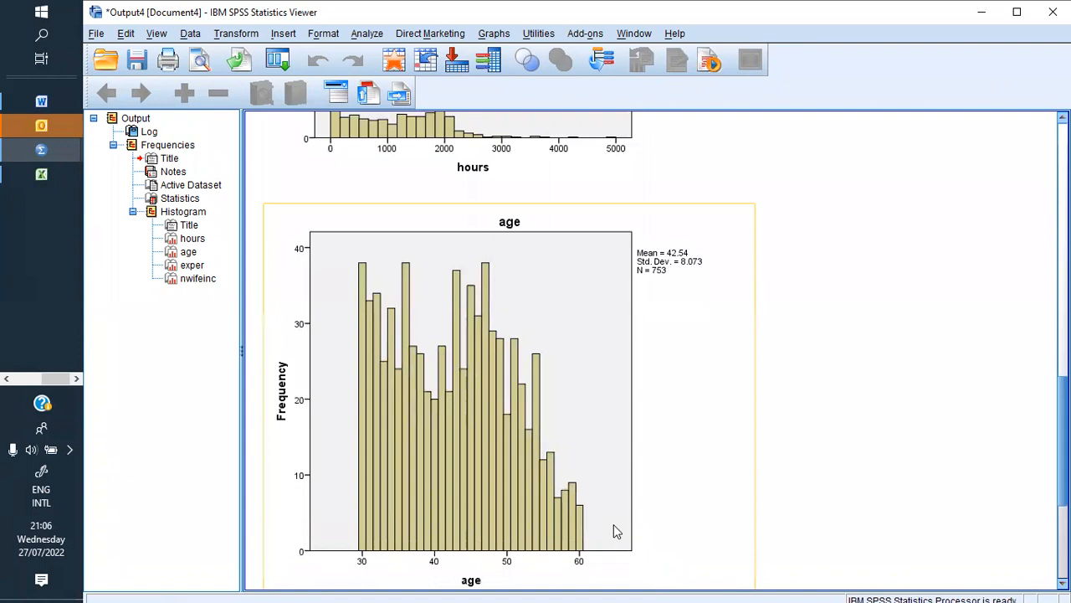
pyautogui.click(716, 500)
pyautogui.scroll(-5, 653, 349)
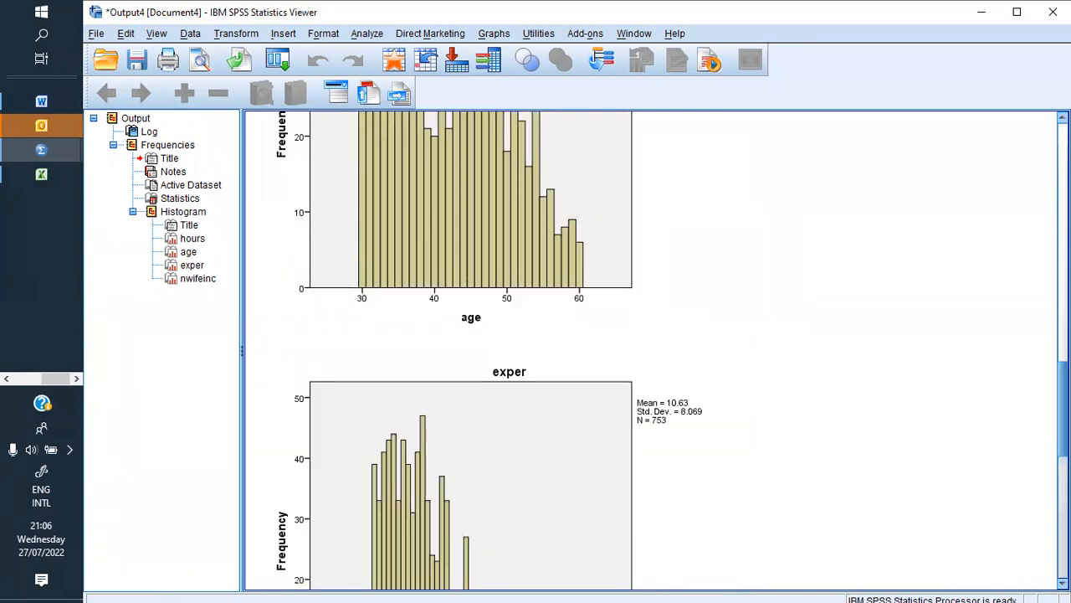
pyautogui.scroll(-8, 653, 350)
pyautogui.scroll(-3, 653, 350)
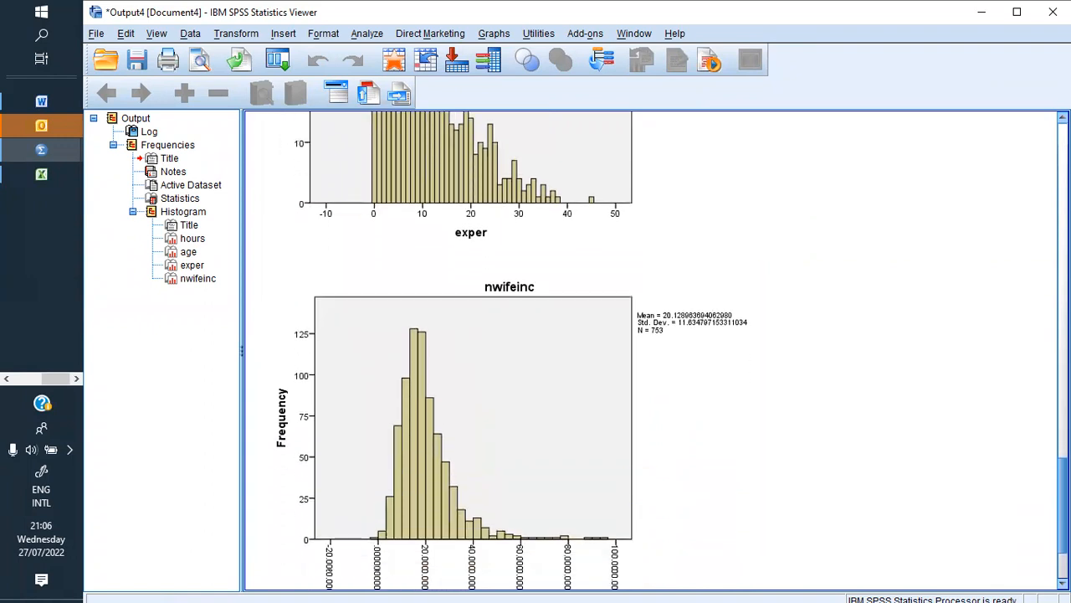
pyautogui.scroll(20, 653, 349)
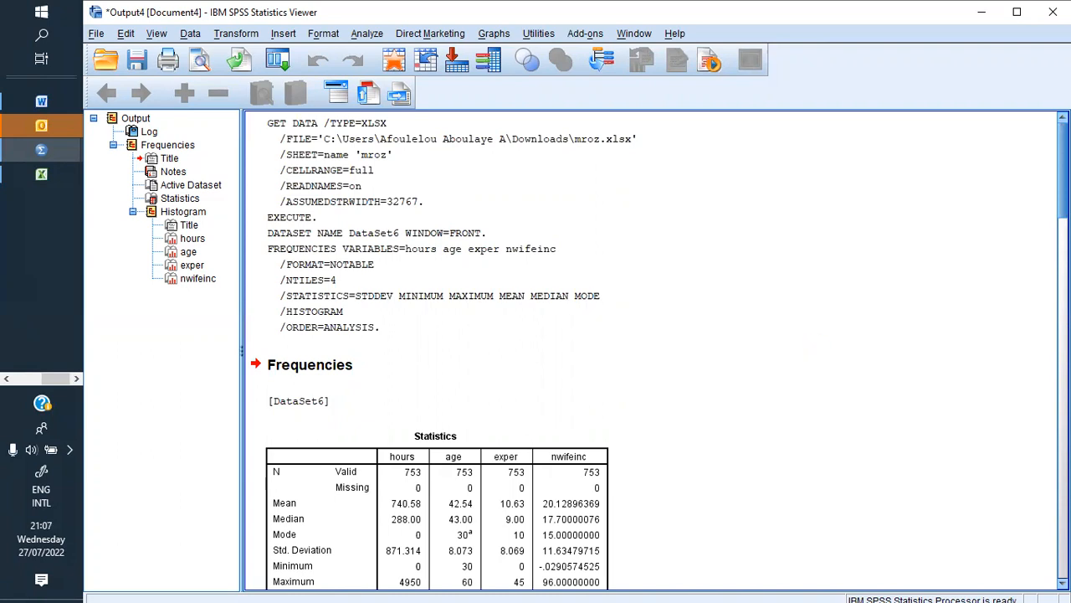
pyautogui.scroll(-10, 652, 351)
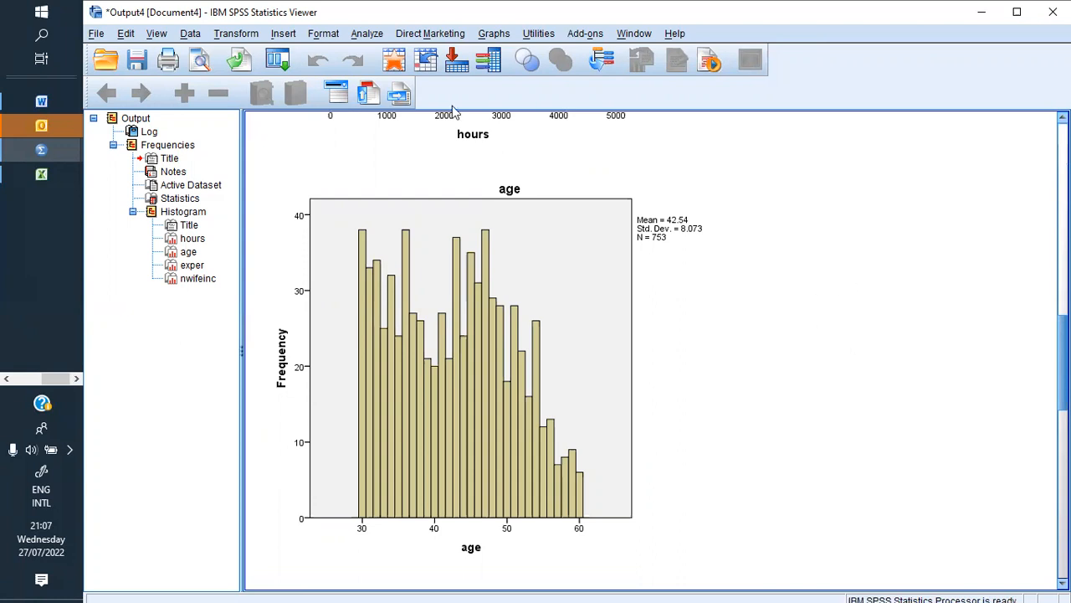
# Start another Frequencies analysis and remove hours, age, exper and nwifeinc from its variables.
pyautogui.click(365, 35)
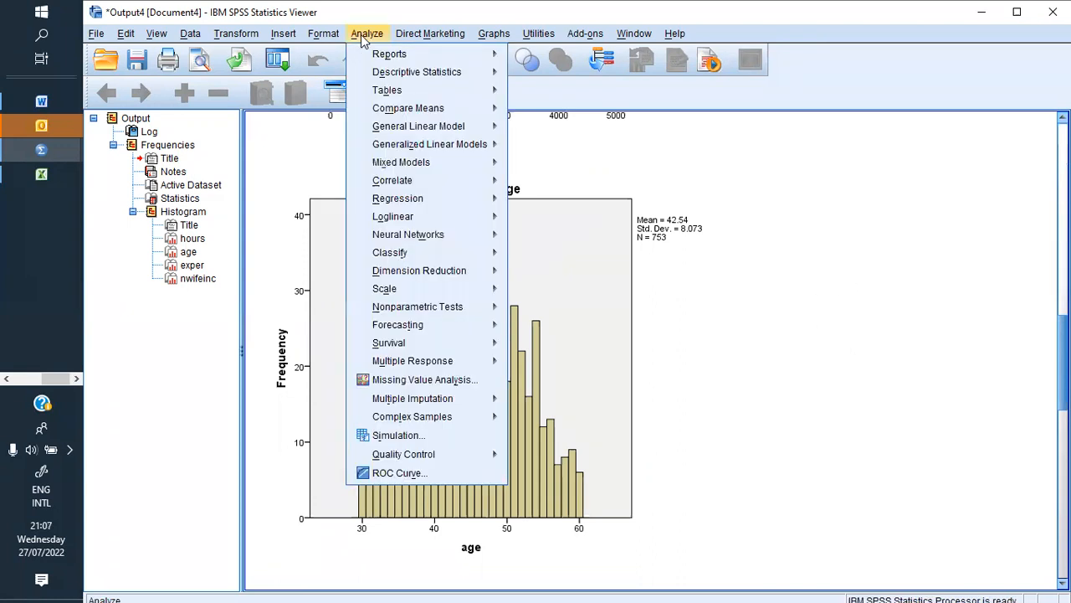
pyautogui.moveTo(452, 72)
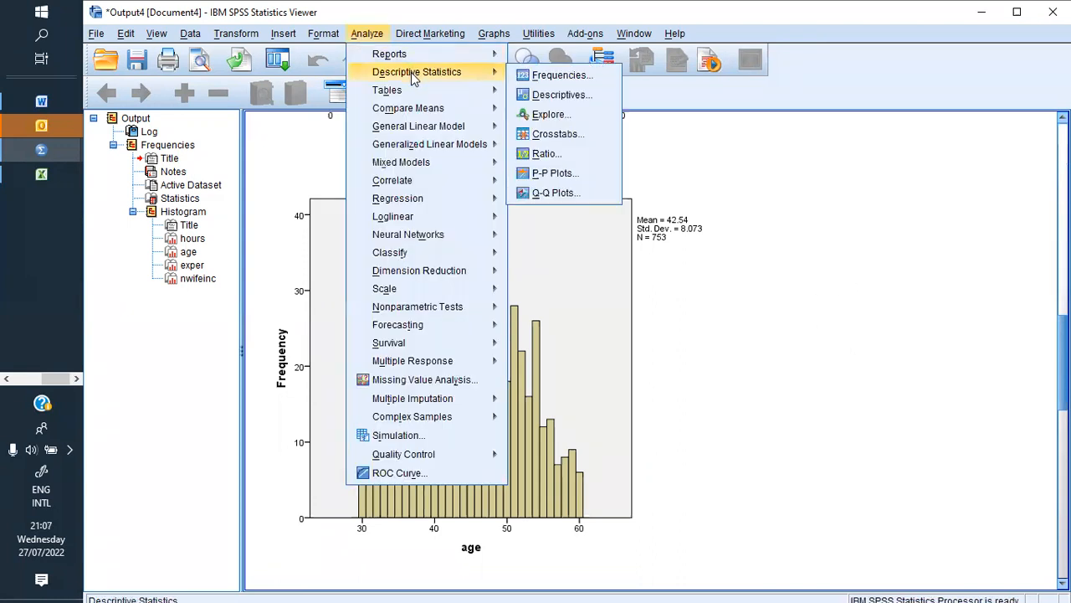
pyautogui.click(562, 75)
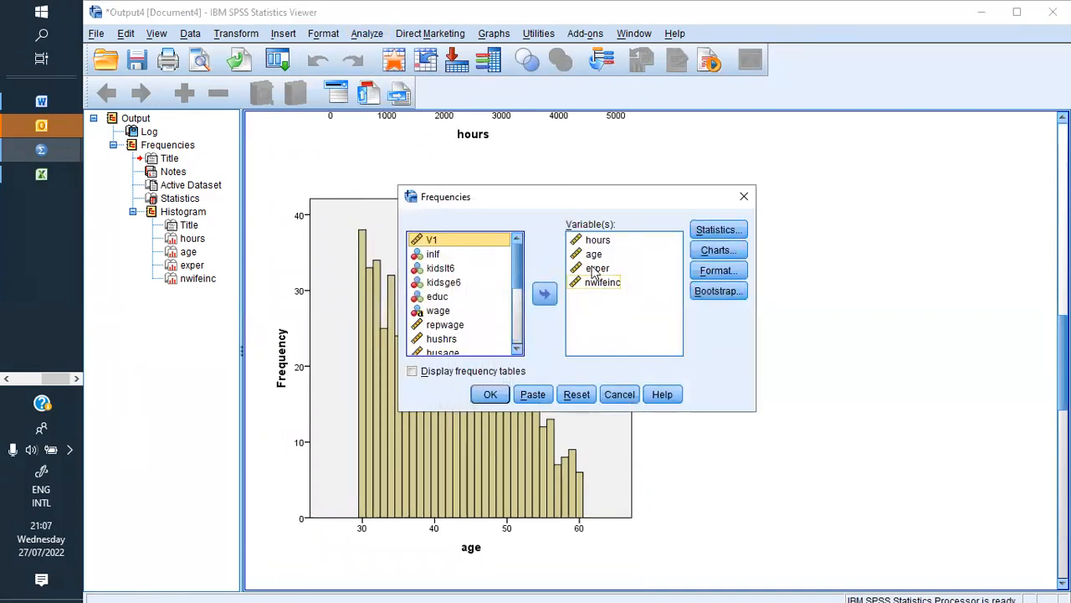
pyautogui.click(598, 240)
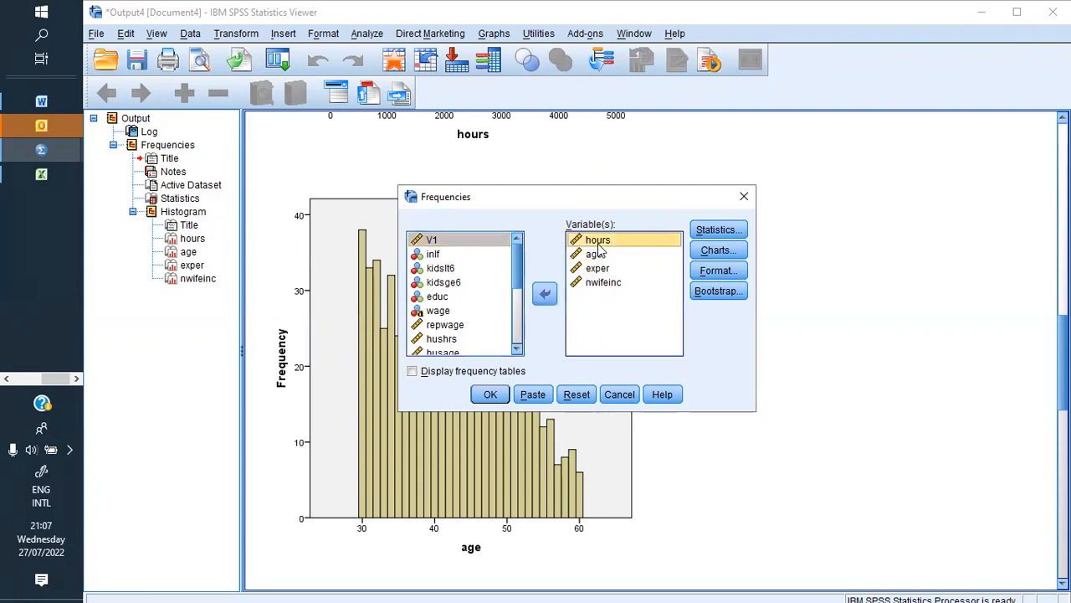
pyautogui.keyDown('shift'); pyautogui.click(599, 254); pyautogui.keyUp('shift')
pyautogui.keyDown('shift'); pyautogui.click(599, 269); pyautogui.keyUp('shift')
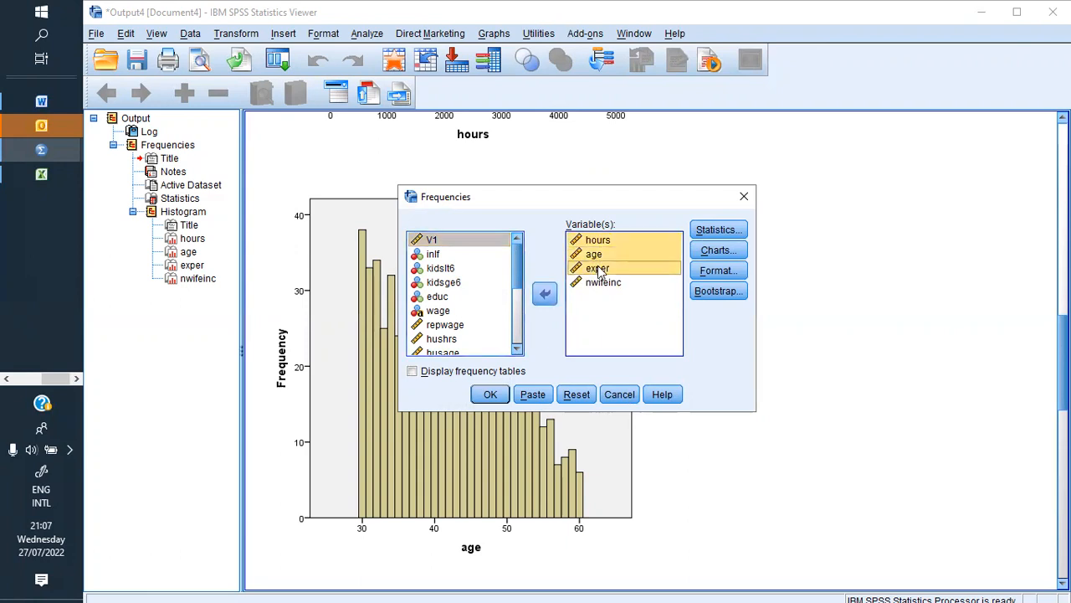
pyautogui.keyDown('shift'); pyautogui.click(603, 283); pyautogui.keyUp('shift')
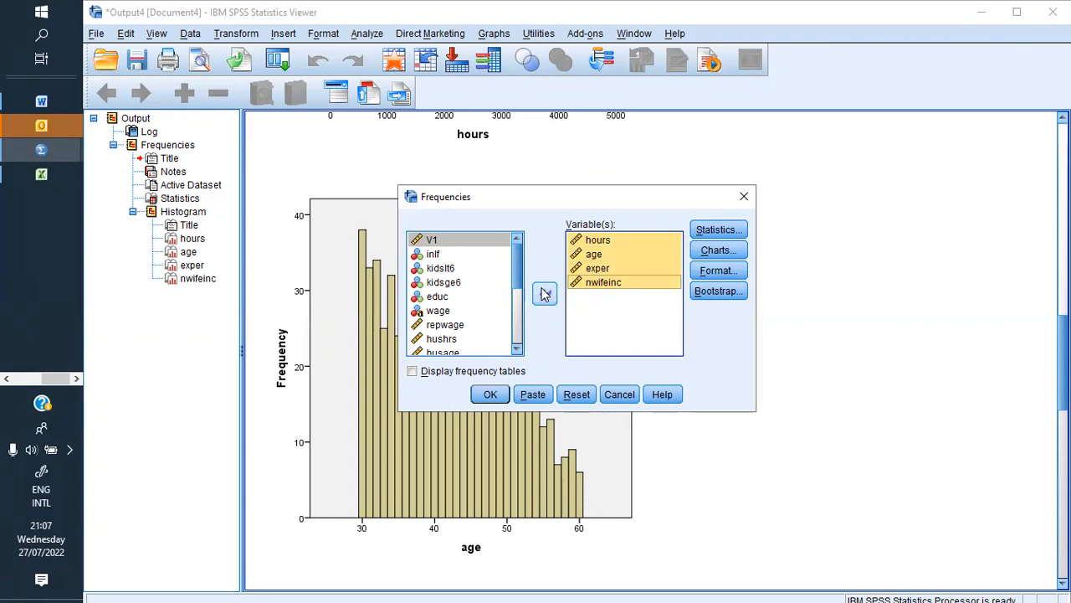
pyautogui.click(543, 293)
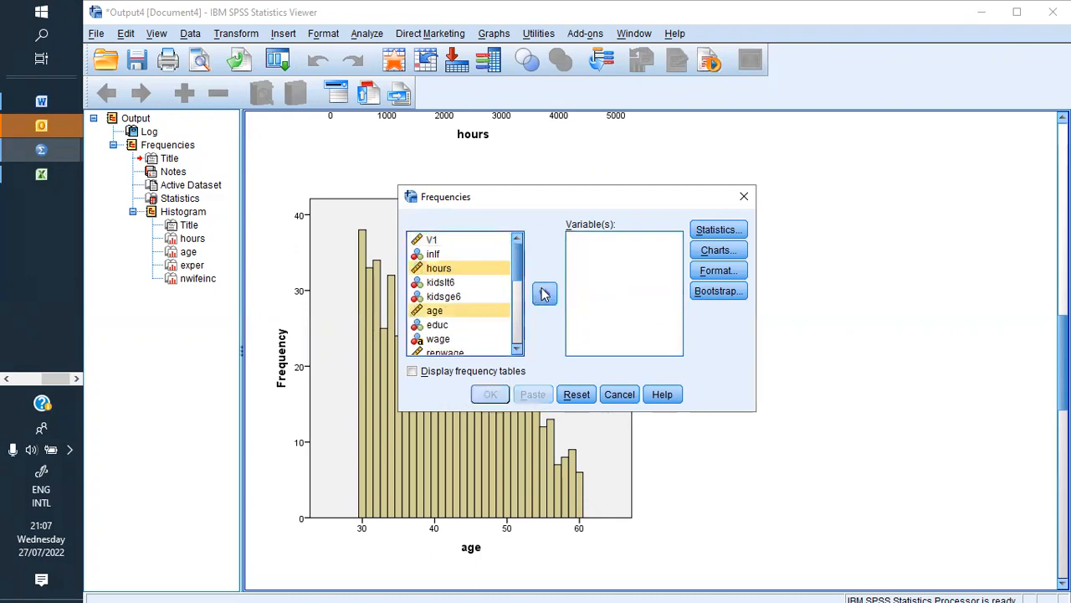
# Add inlf, kidslt6 and kidsge6 as the variables of the Frequencies analysis.
pyautogui.click(432, 257)
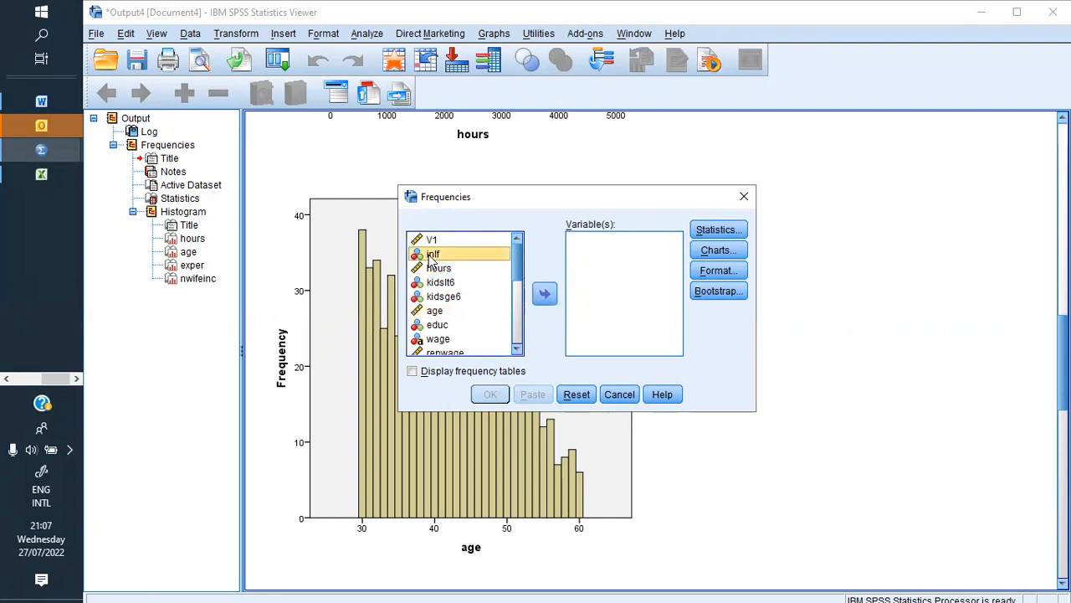
pyautogui.keyDown('ctrl'); pyautogui.click(432, 284); pyautogui.keyUp('ctrl')
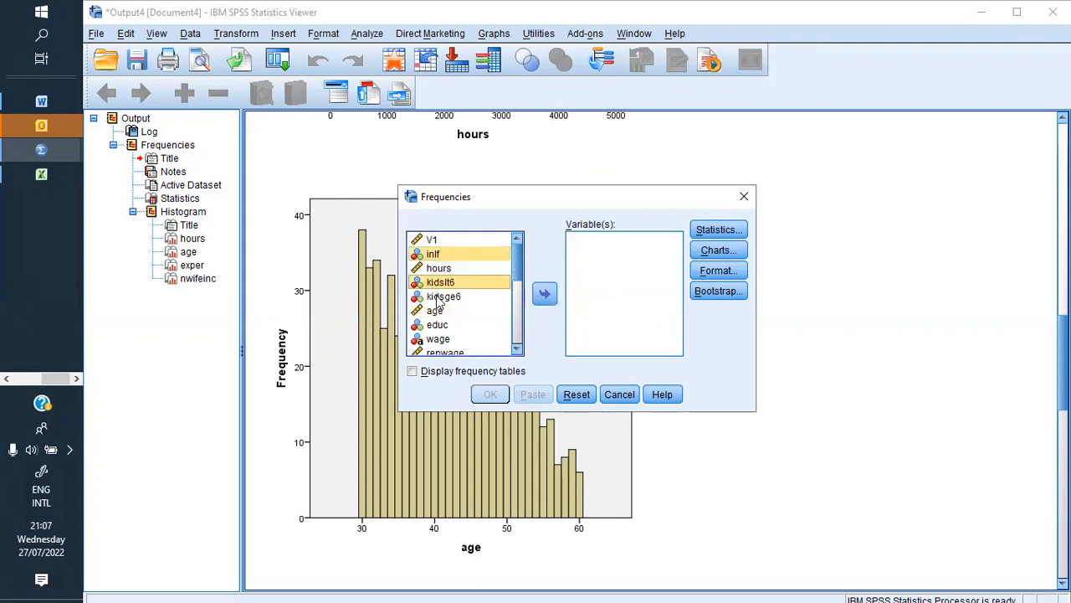
pyautogui.keyDown('ctrl'); pyautogui.click(439, 298); pyautogui.keyUp('ctrl')
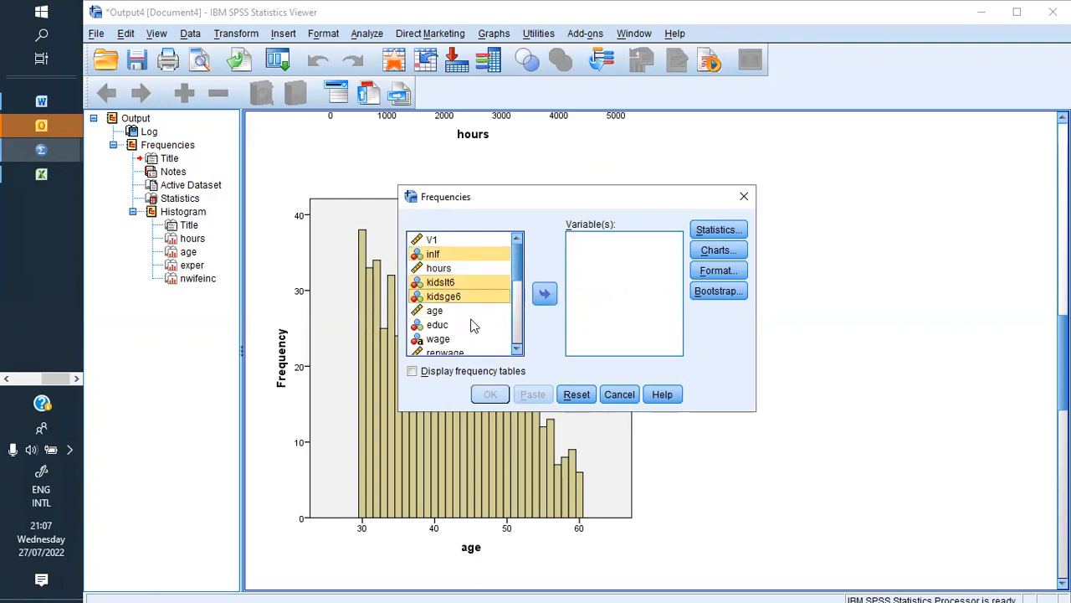
pyautogui.click(547, 297)
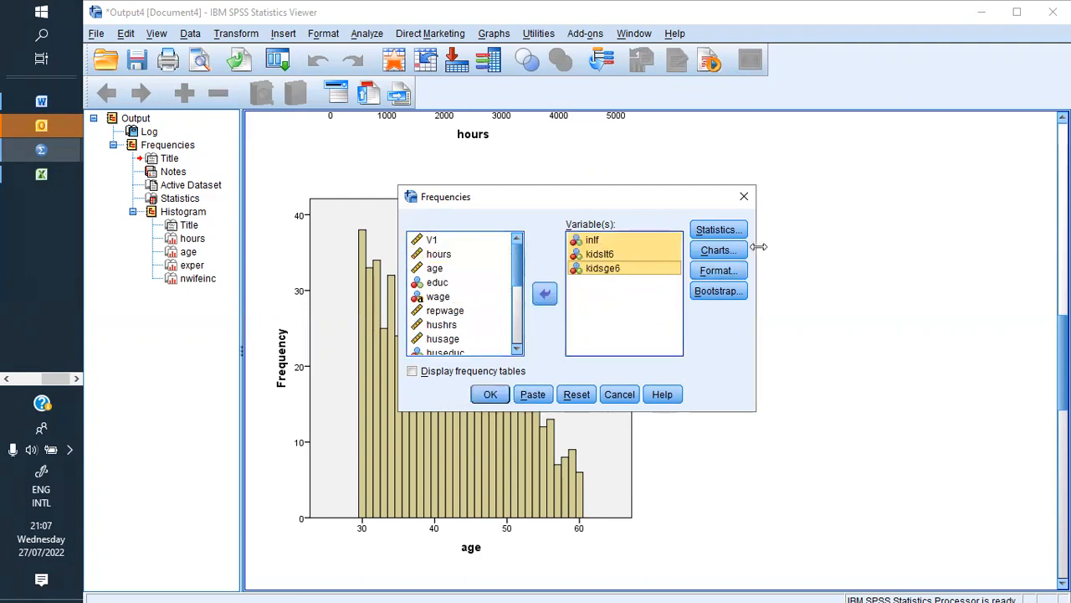
# Clear the mean, median, mode, quartiles, standard deviation, minimum and maximum from the frequencies statistics, and turn on the frequency tables.
pyautogui.click(720, 230)
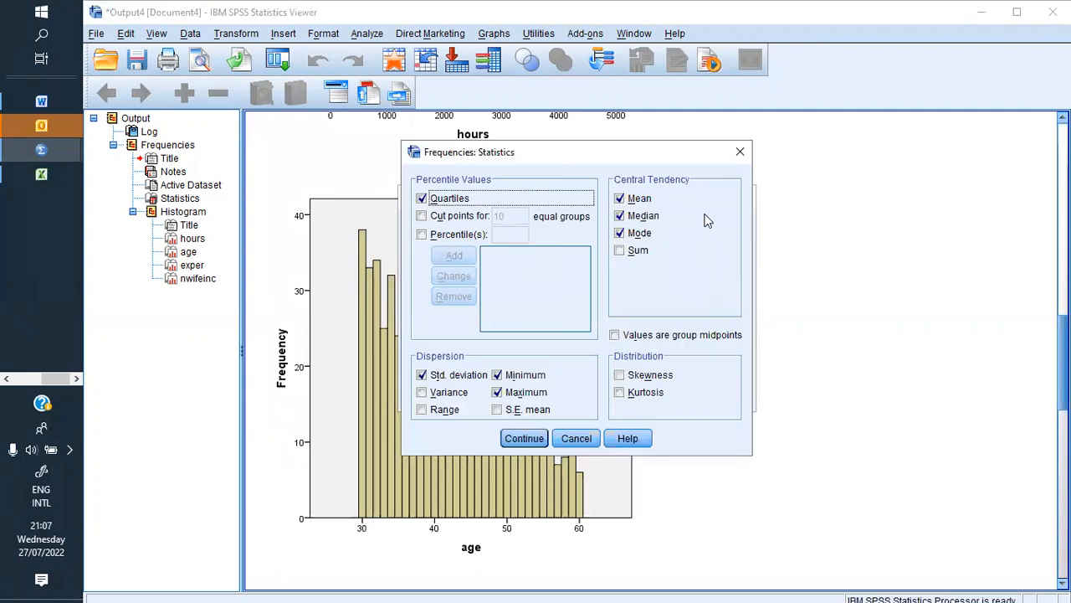
pyautogui.click(620, 198)
pyautogui.click(620, 216)
pyautogui.click(621, 232)
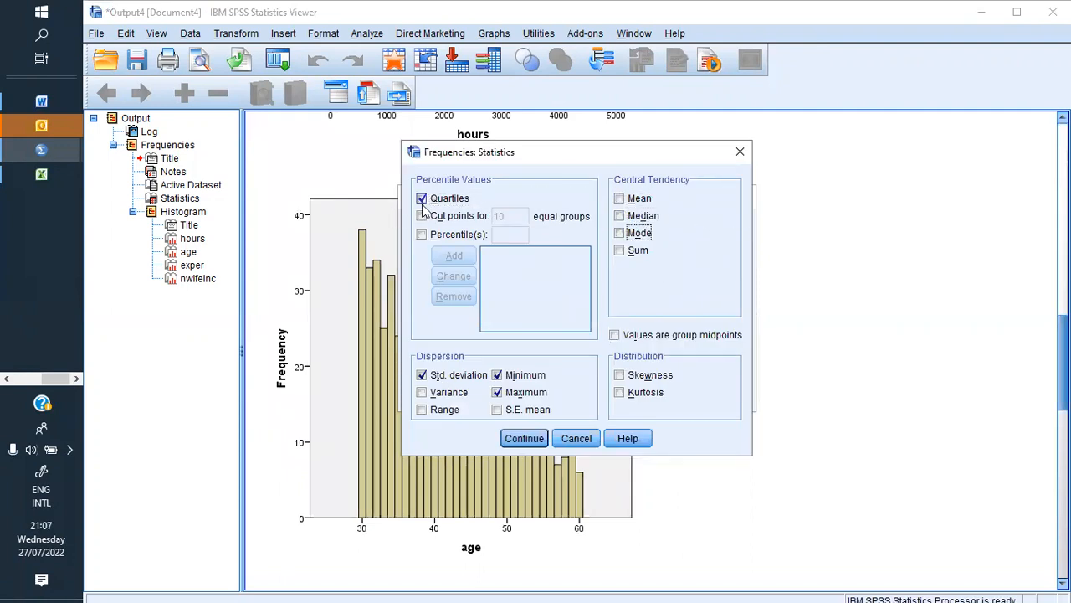
pyautogui.click(422, 199)
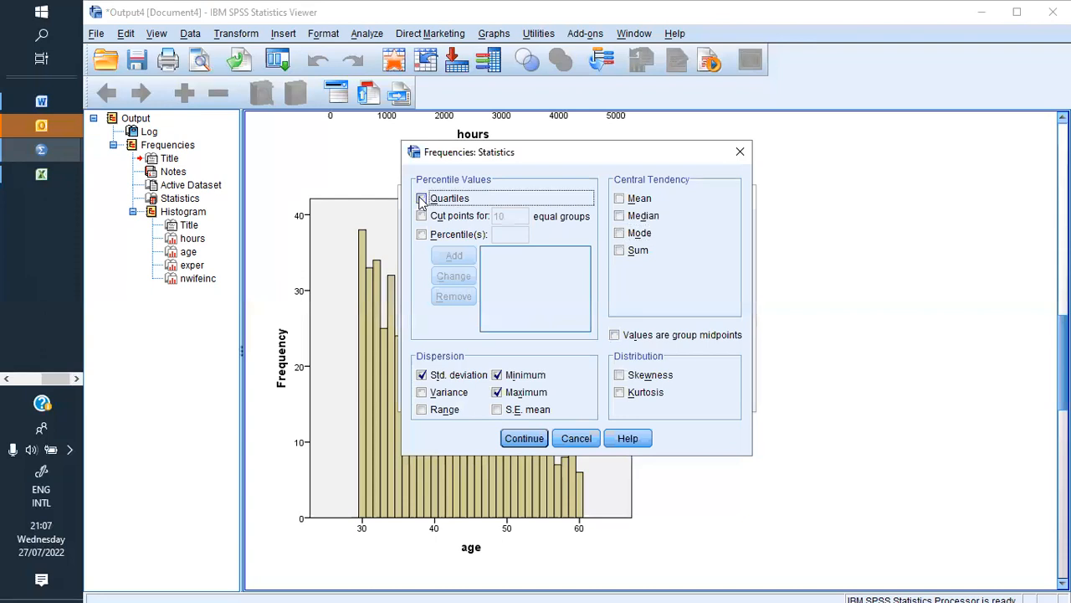
pyautogui.click(422, 375)
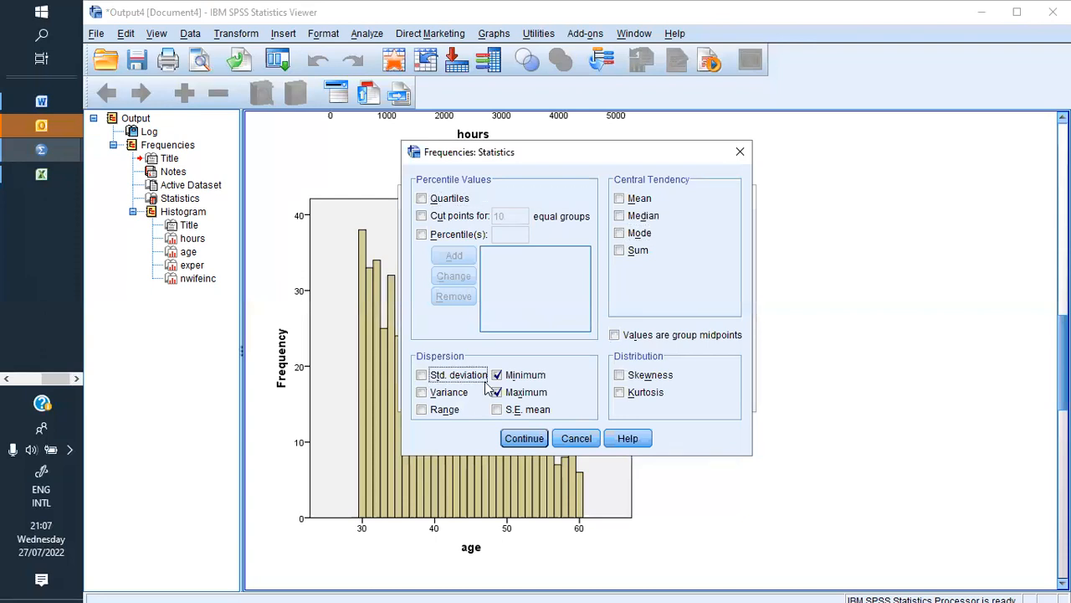
pyautogui.click(498, 375)
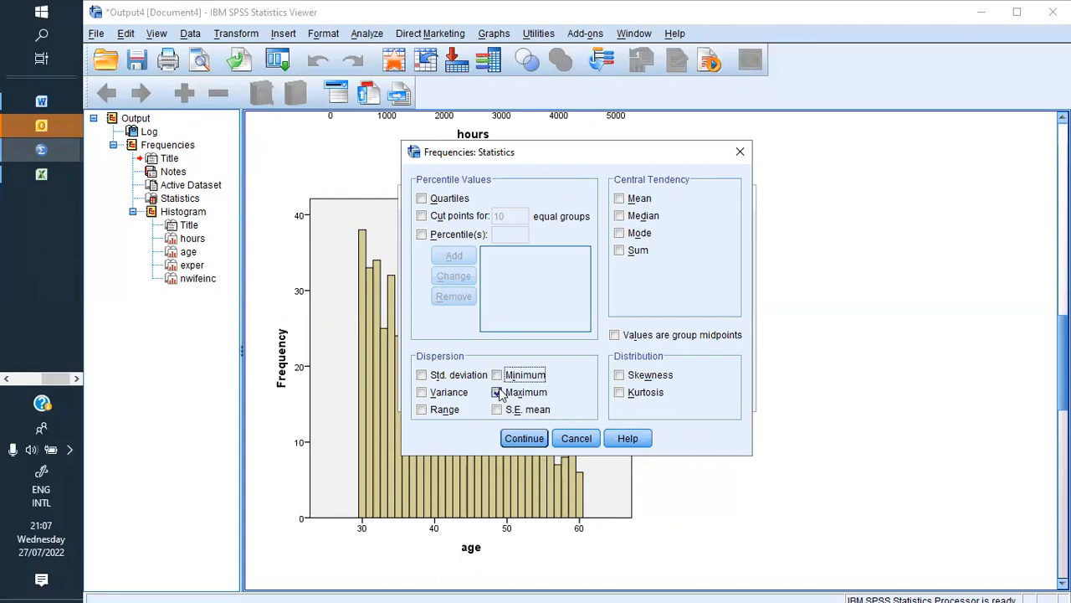
pyautogui.click(497, 393)
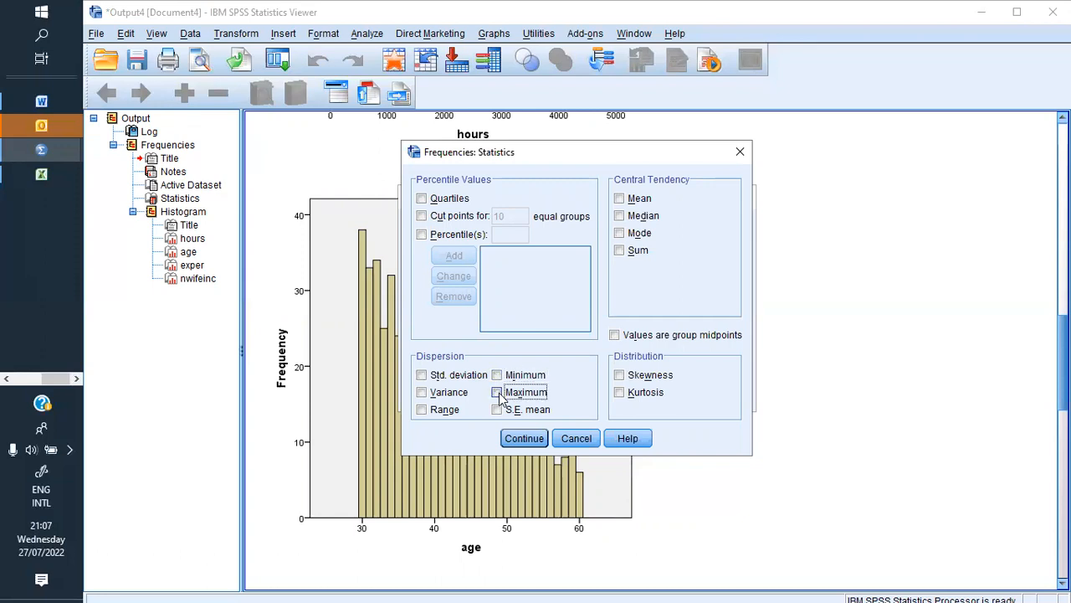
pyautogui.click(525, 439)
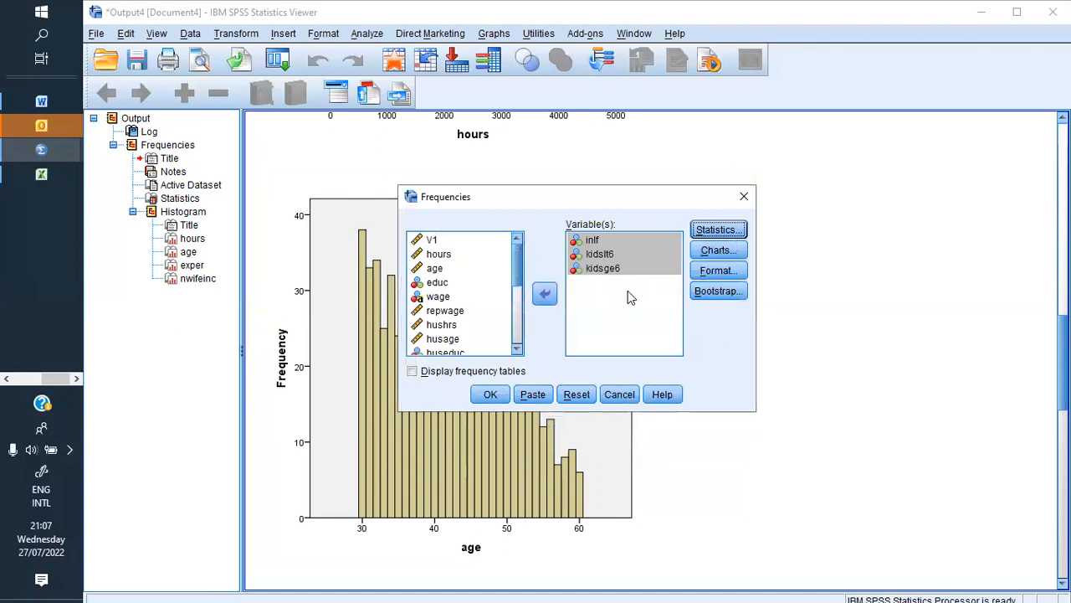
pyautogui.click(417, 373)
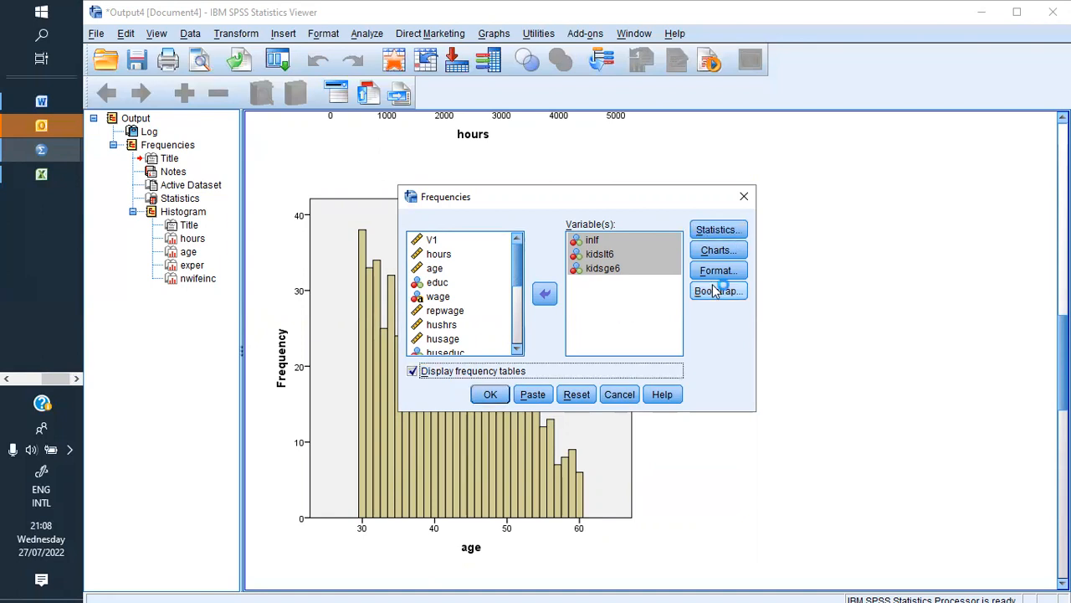
pyautogui.click(711, 253)
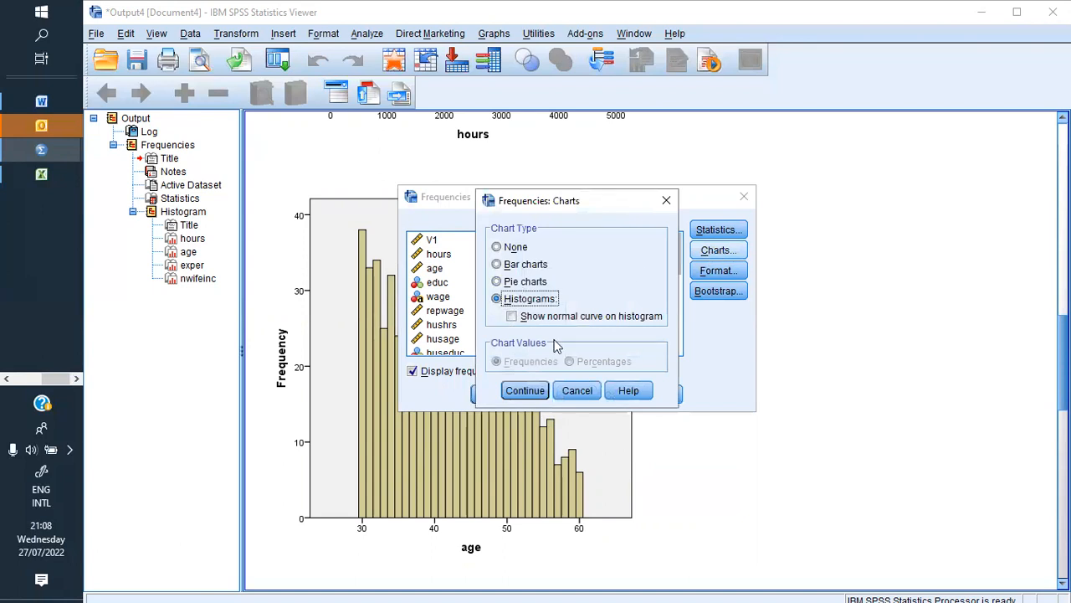
pyautogui.click(497, 247)
pyautogui.click(666, 200)
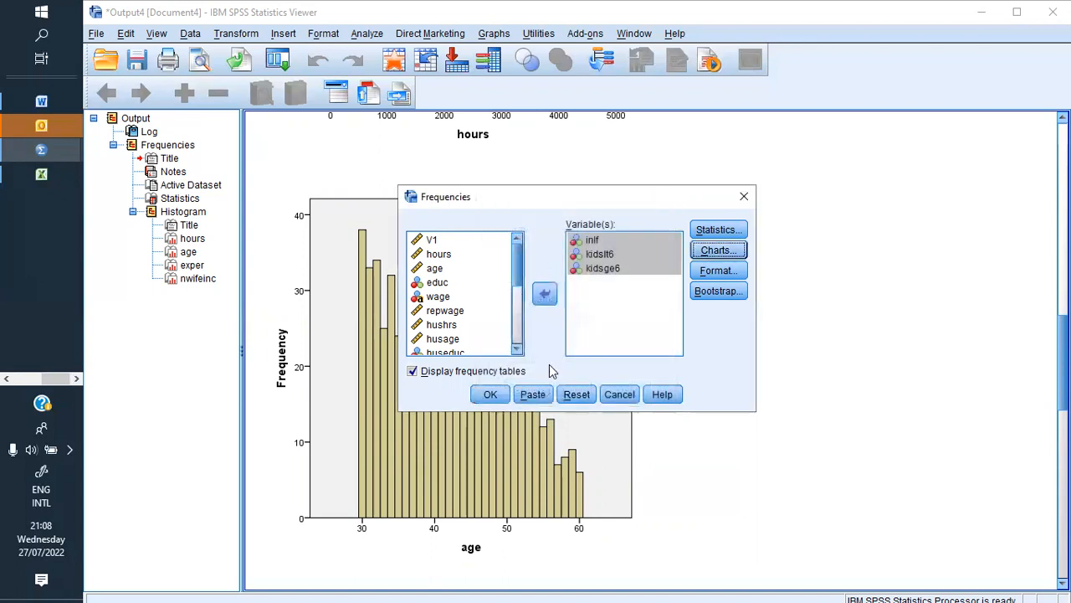
# Run the Frequencies analysis for inlf, kidslt6 and kidsge6, and examine the resulting frequency tables, ending with the kidsge6 table selected.
pyautogui.click(491, 395)
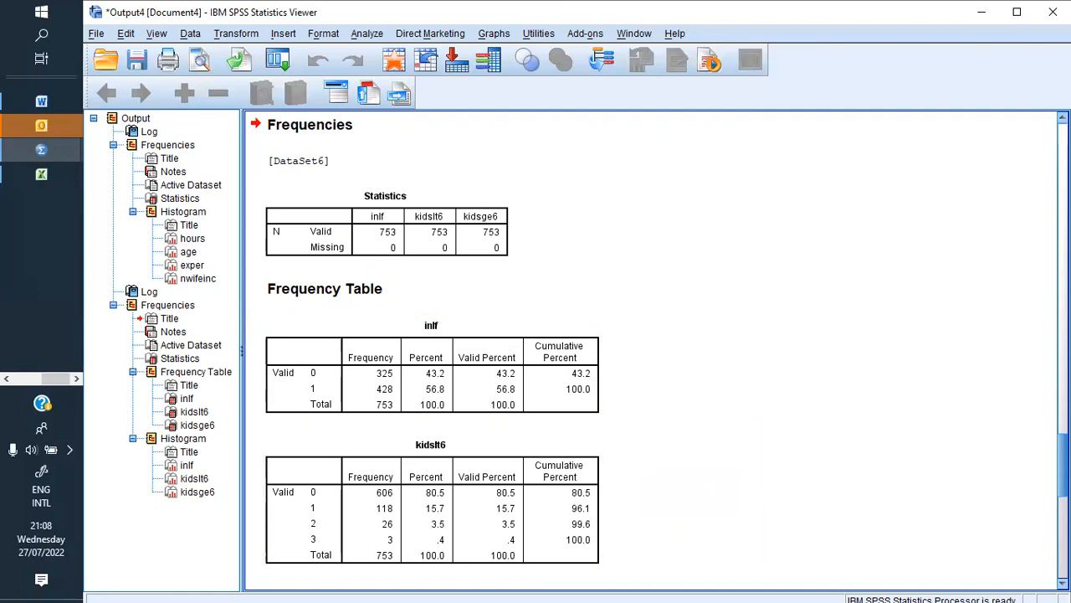
pyautogui.press('pageup')
pyautogui.press('pagedown')
pyautogui.press('pagedown')
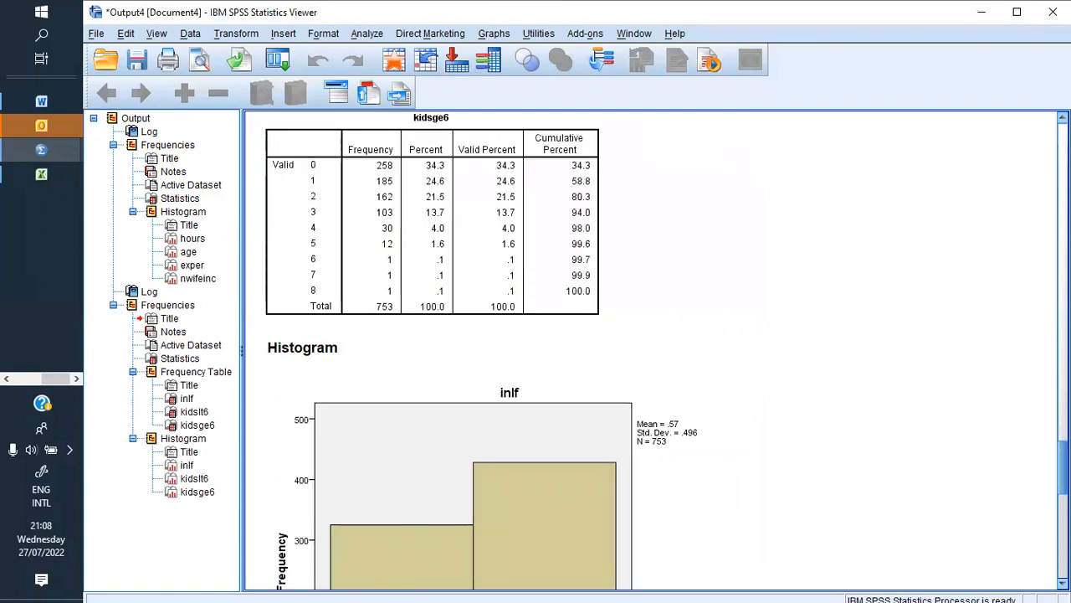
pyautogui.scroll(2, 656, 352)
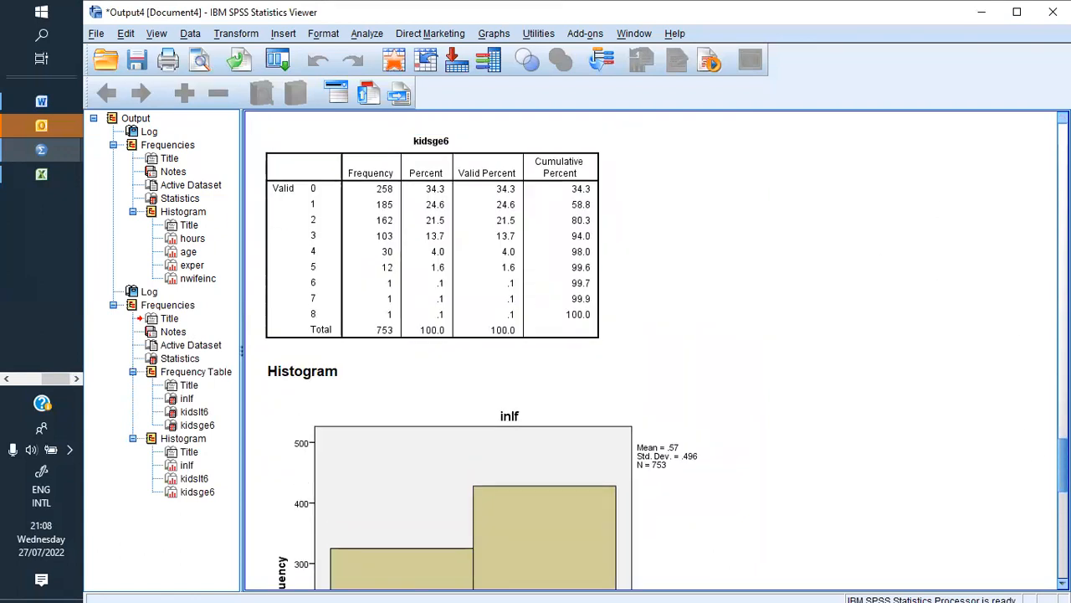
pyautogui.scroll(2, 498, 389)
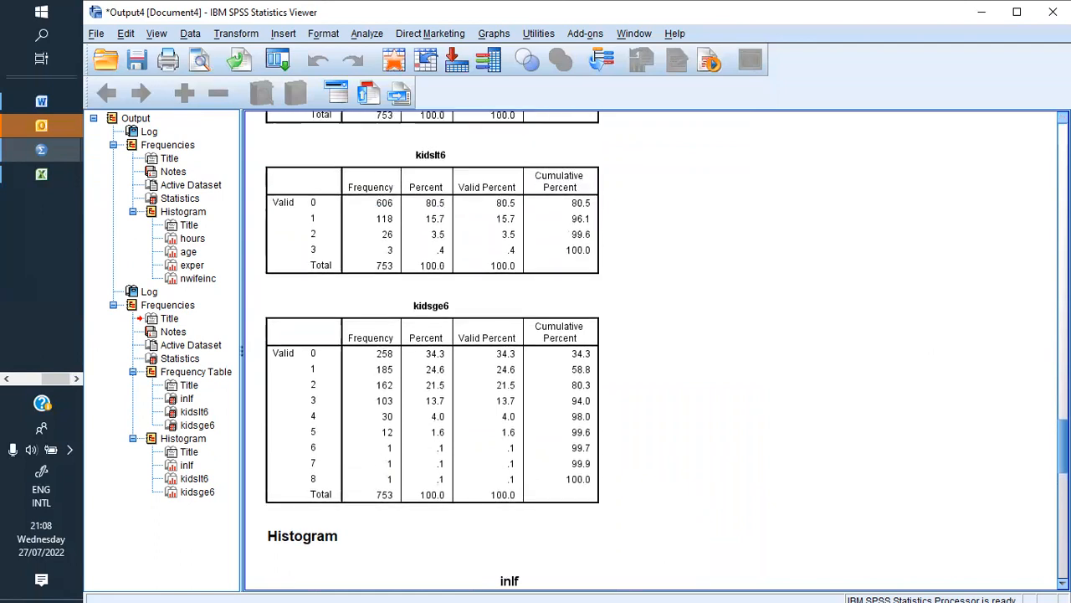
pyautogui.click(498, 390)
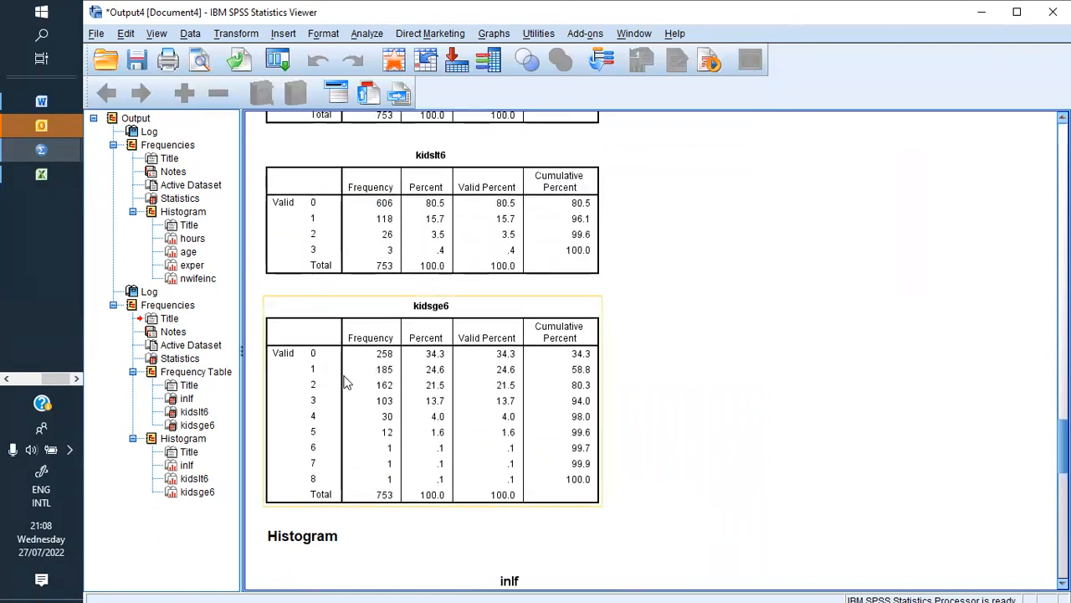